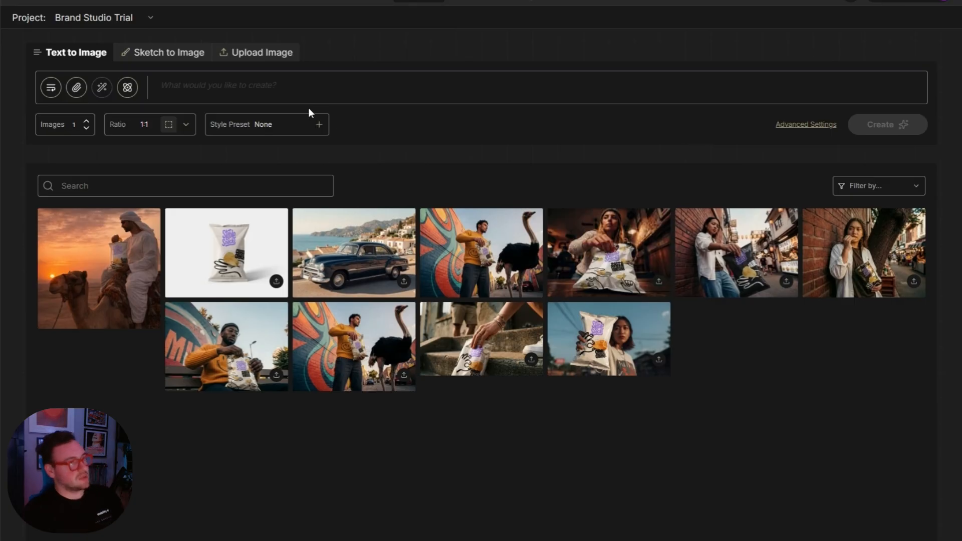
# Step: Enter the image prompt "a man sitting at a table eating chips"
pyautogui.click(285, 87)
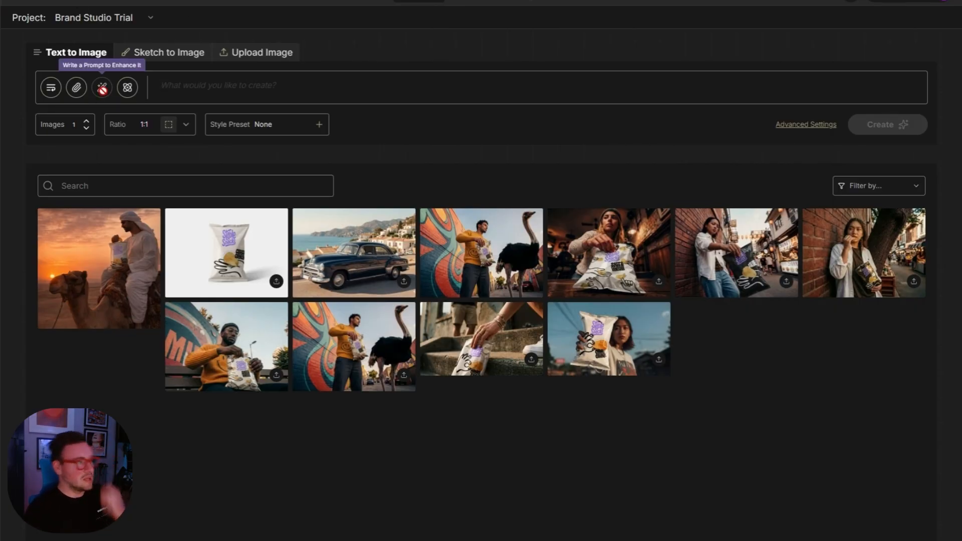
pyautogui.click(172, 89)
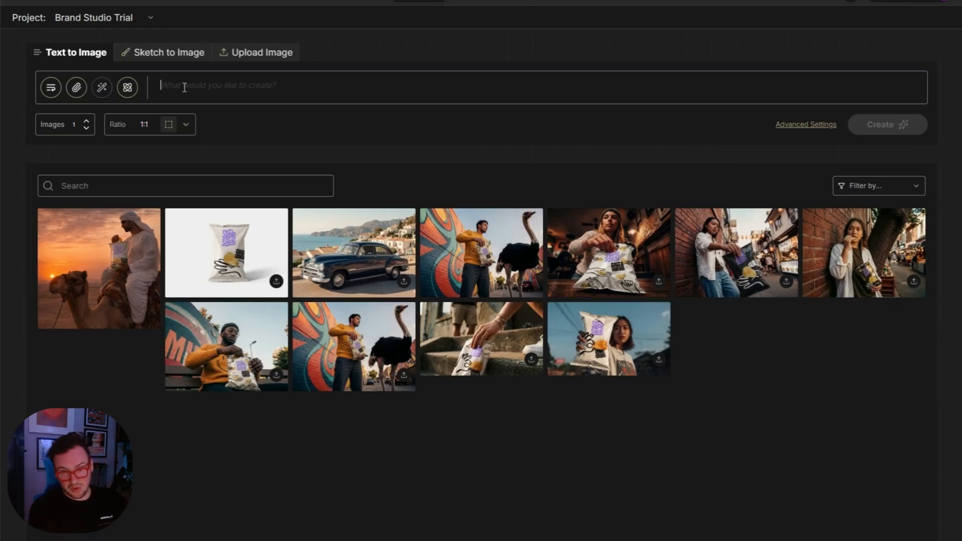
pyautogui.click(185, 88)
pyautogui.write('a man sit')
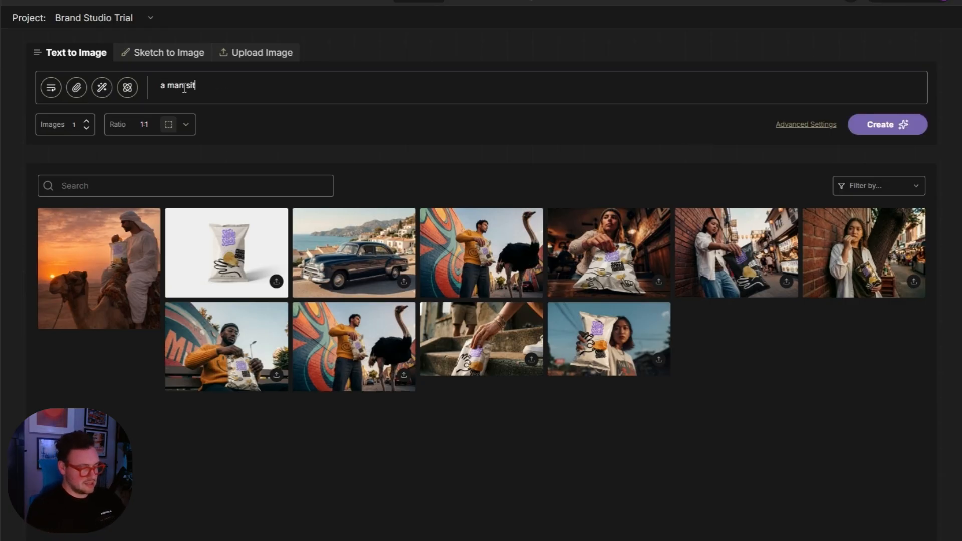
pyautogui.write('ting at a table eatin')
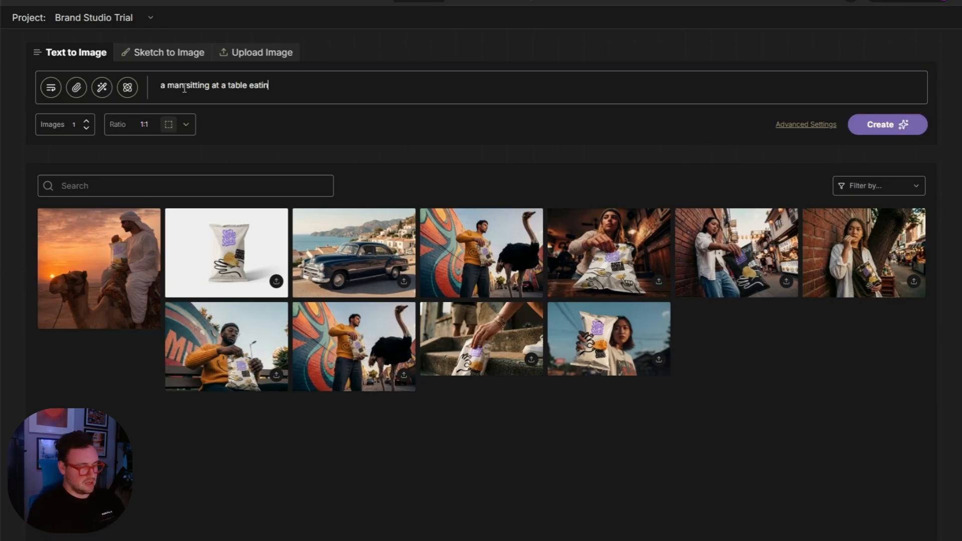
pyautogui.write('g chips')
# Step: Set the number of images to 3 and generate them from the prompt
pyautogui.click(86, 121)
pyautogui.click(87, 120)
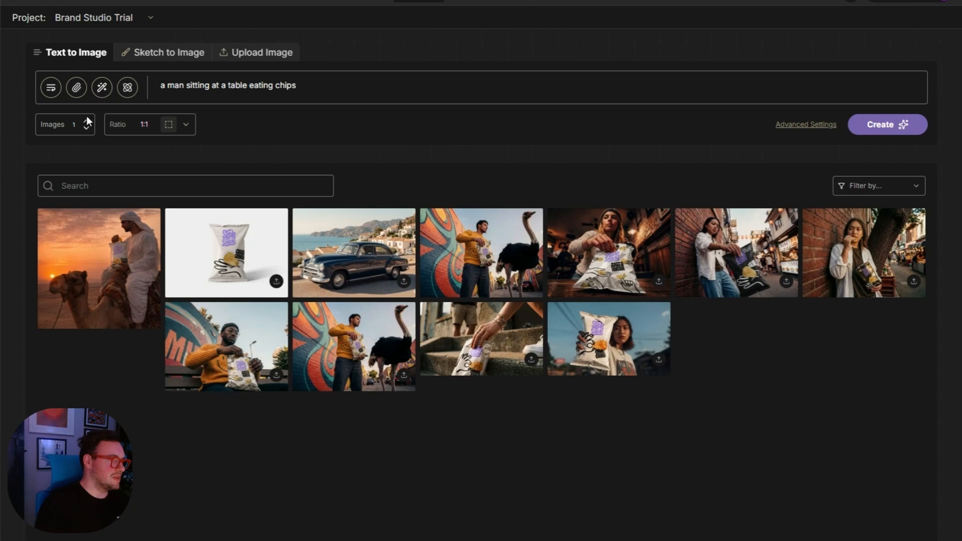
pyautogui.click(881, 128)
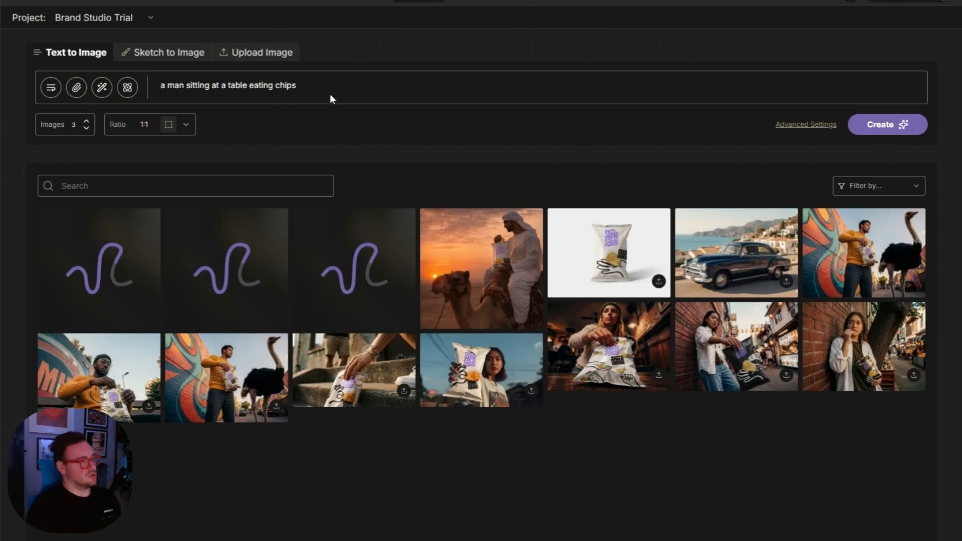
# Step: Enhance the chips prompt with AI, read through the rewritten text and generate a new set of images from it
pyautogui.click(101, 88)
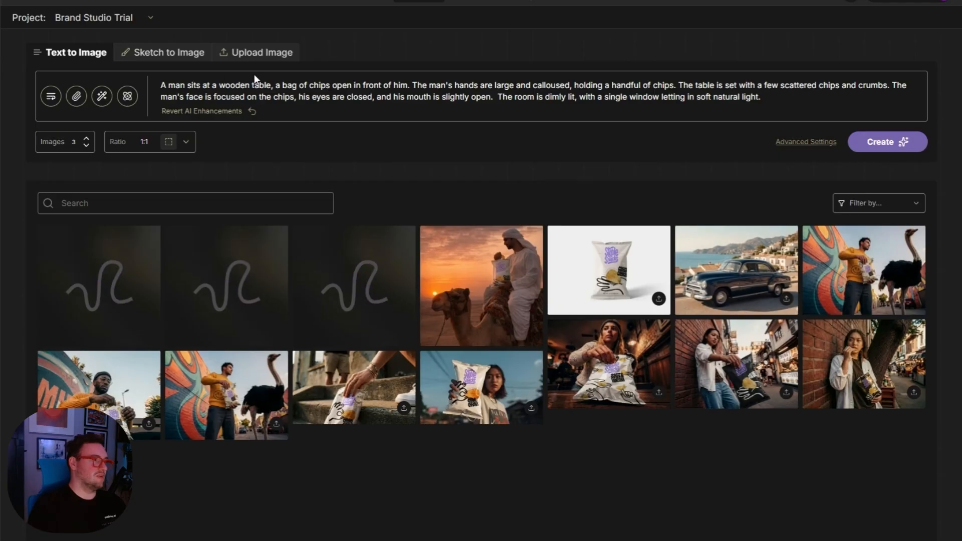
pyautogui.doubleClick(228, 85)
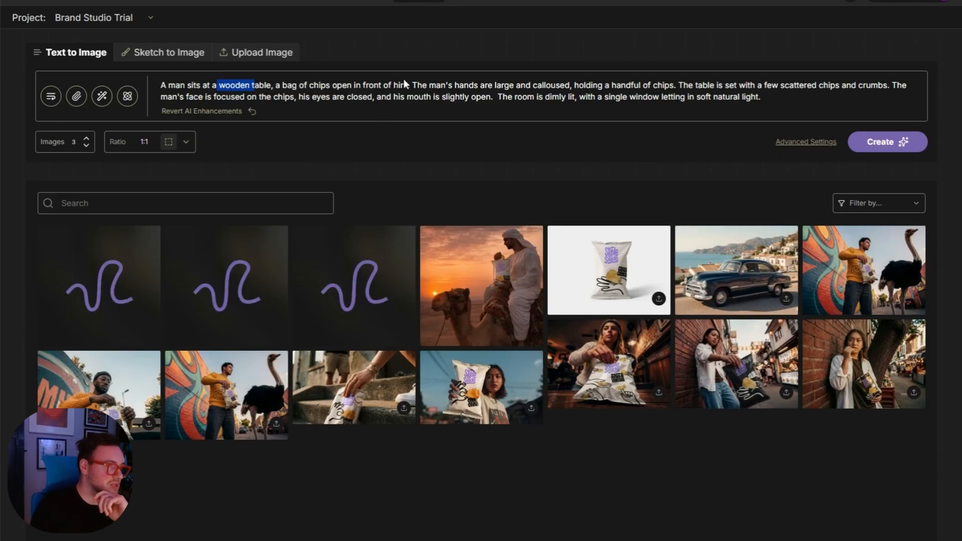
pyautogui.moveTo(434, 85); pyautogui.dragTo(657, 85)
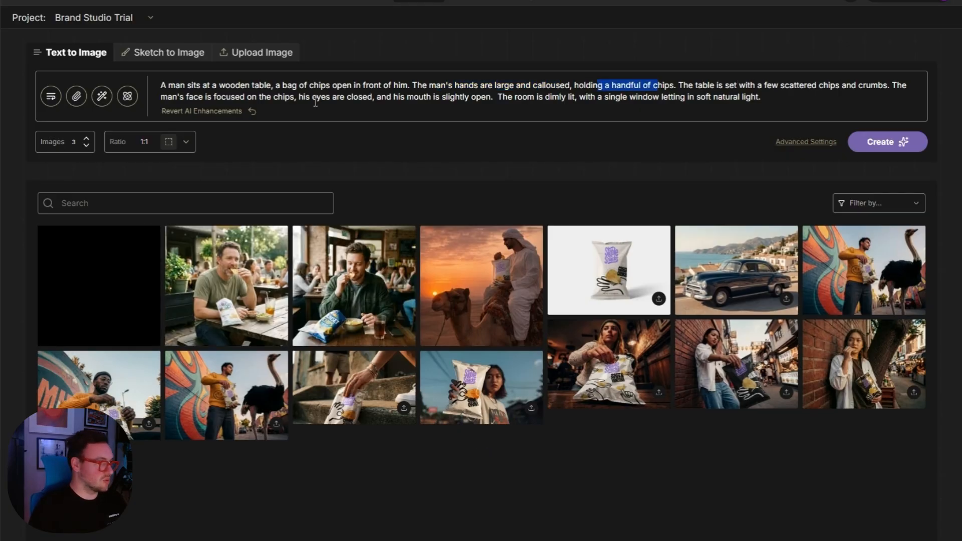
pyautogui.click(484, 152)
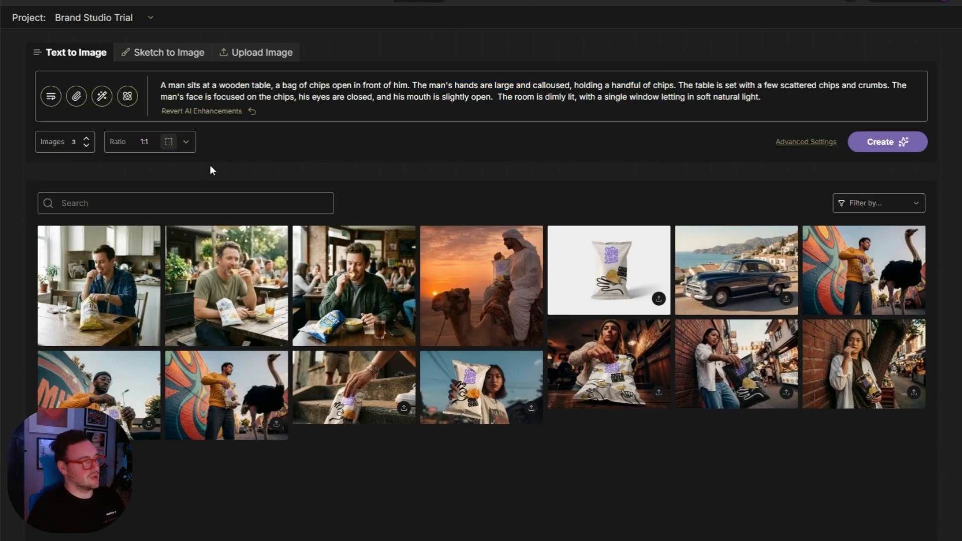
pyautogui.click(889, 141)
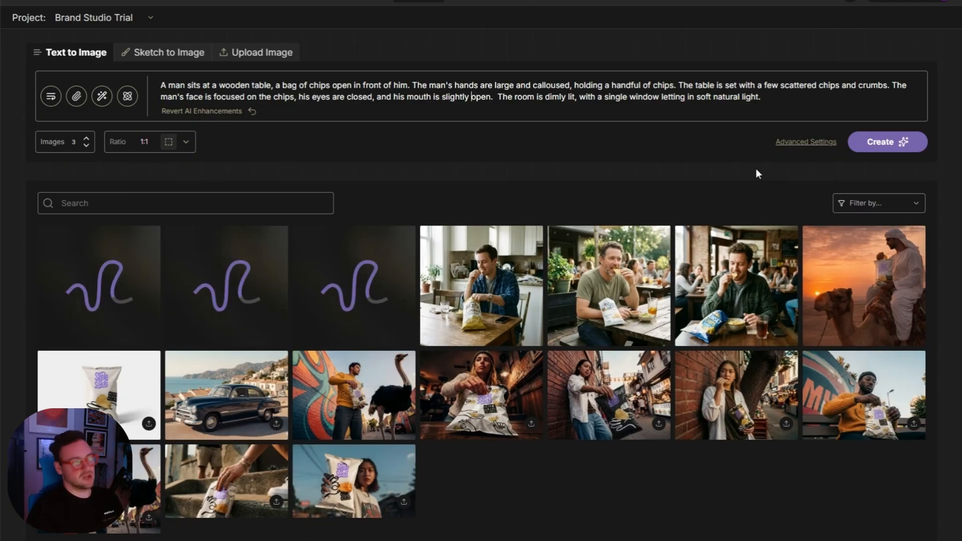
# Step: Compare the images from the original prompt with those from the enhanced prompt at full size, and close the viewer
pyautogui.click(683, 304)
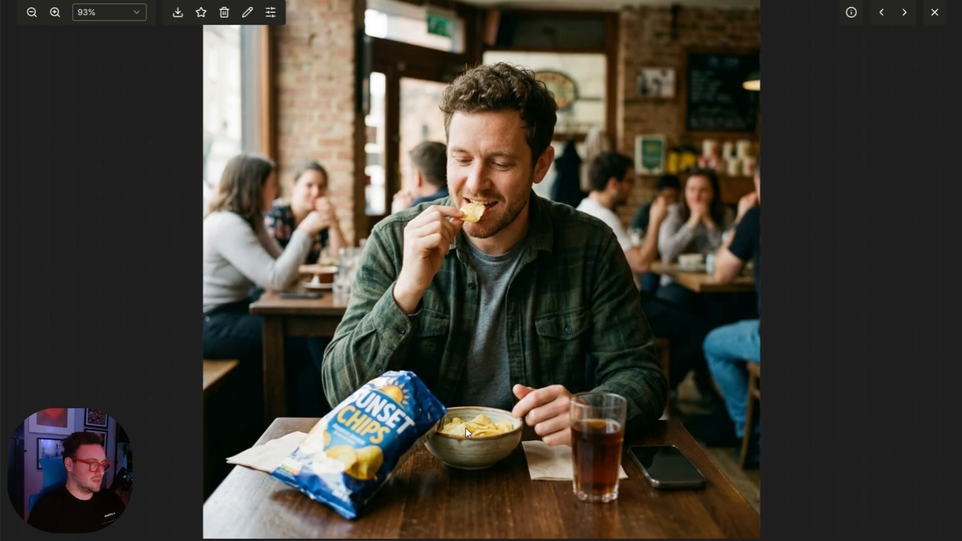
pyautogui.click(882, 16)
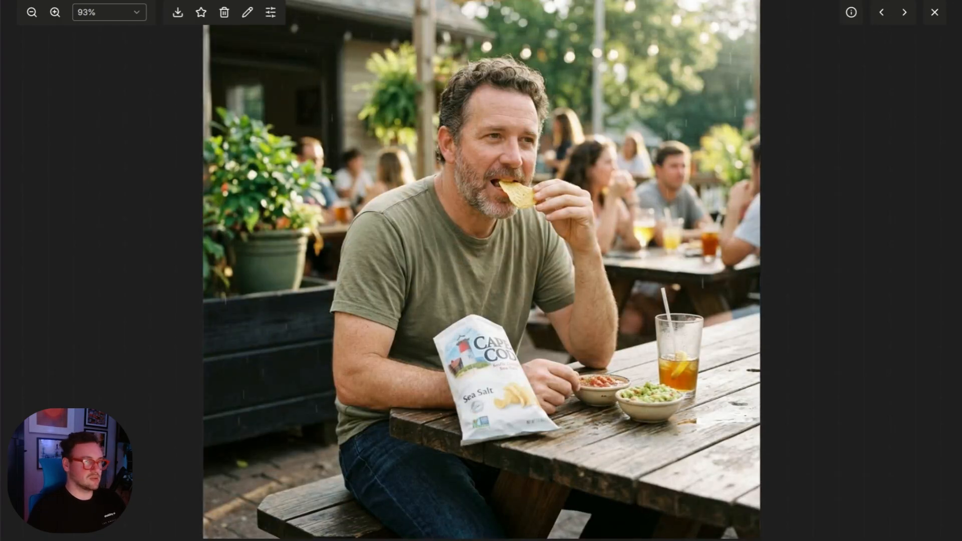
pyautogui.click(881, 16)
pyautogui.click(880, 16)
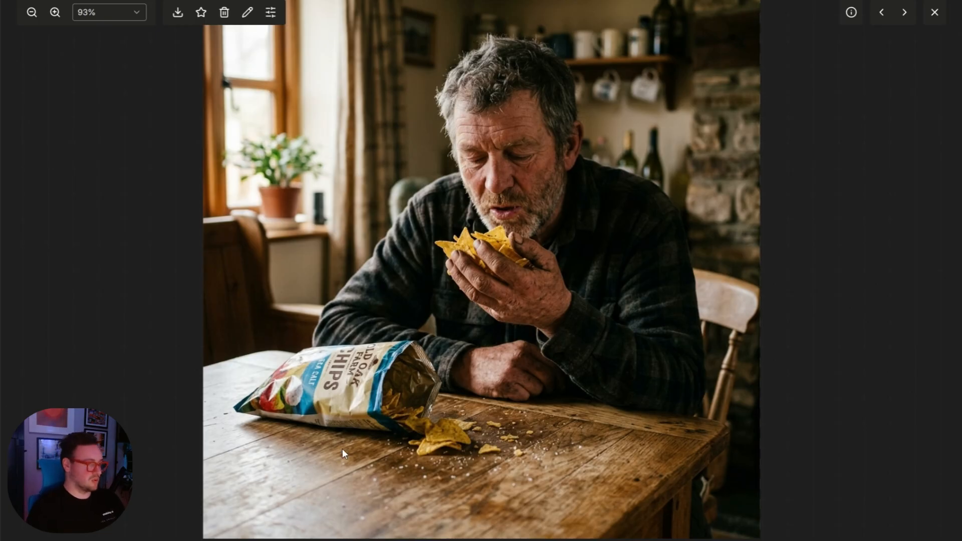
pyautogui.click(881, 20)
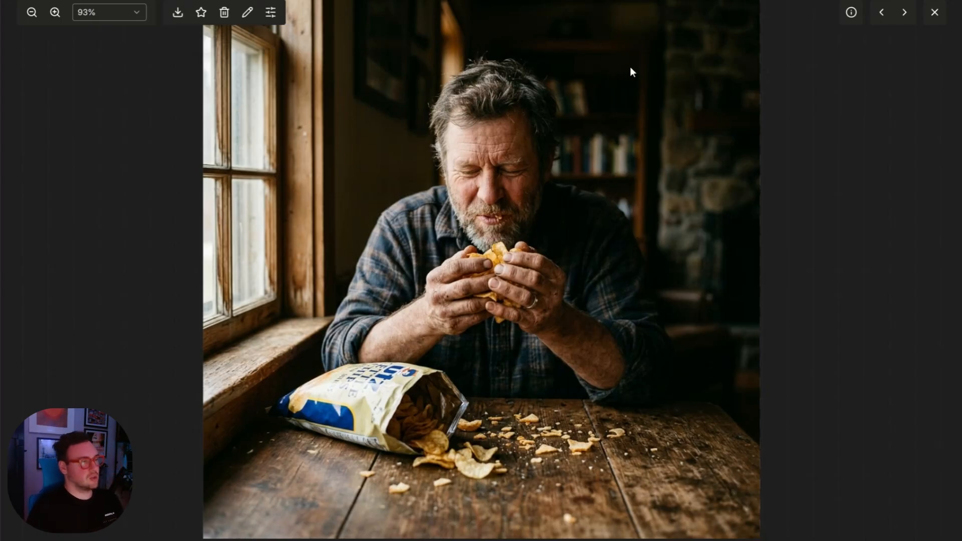
pyautogui.click(904, 15)
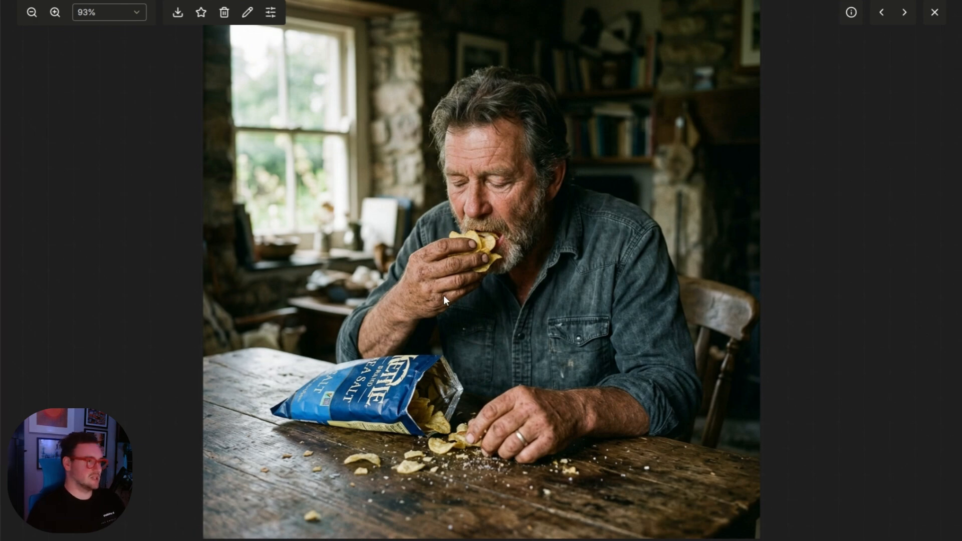
pyautogui.click(904, 19)
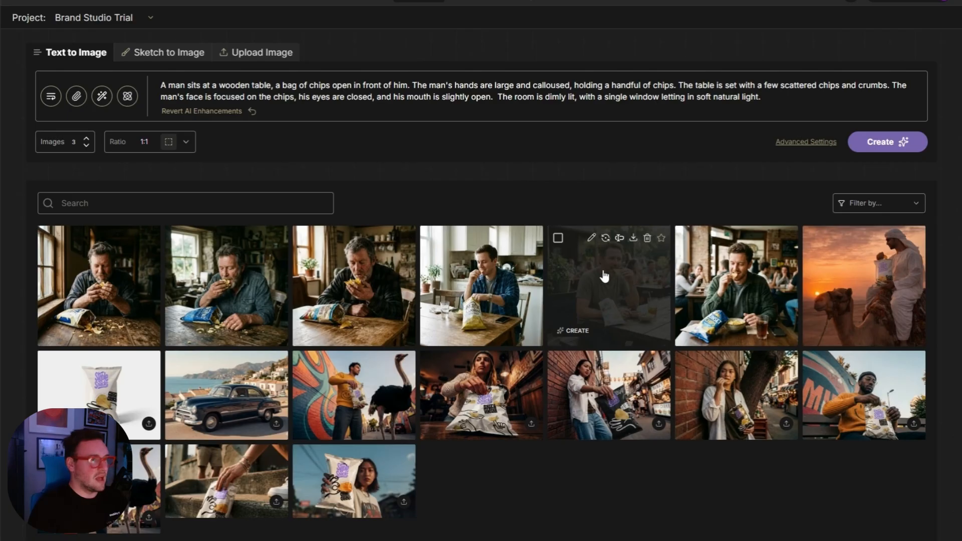
pyautogui.click(936, 15)
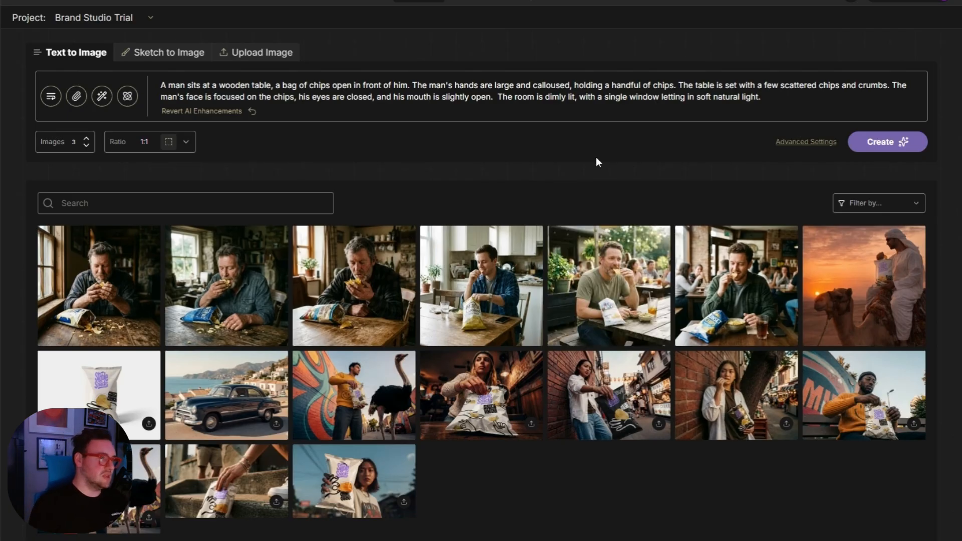
# Step: Turn off Auto Model Selection in the advanced settings
pyautogui.click(787, 141)
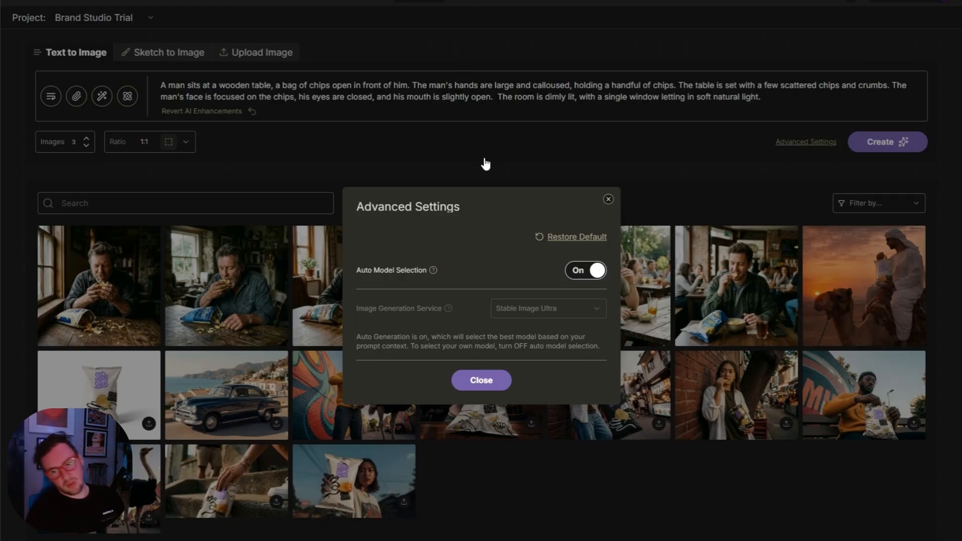
pyautogui.moveTo(542, 212); pyautogui.dragTo(535, 193)
pyautogui.click(533, 197)
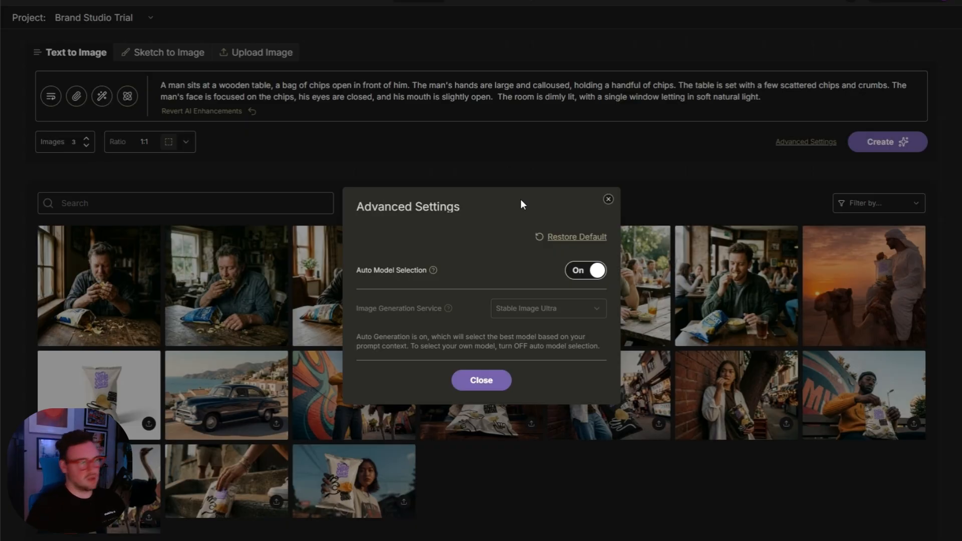
pyautogui.click(583, 273)
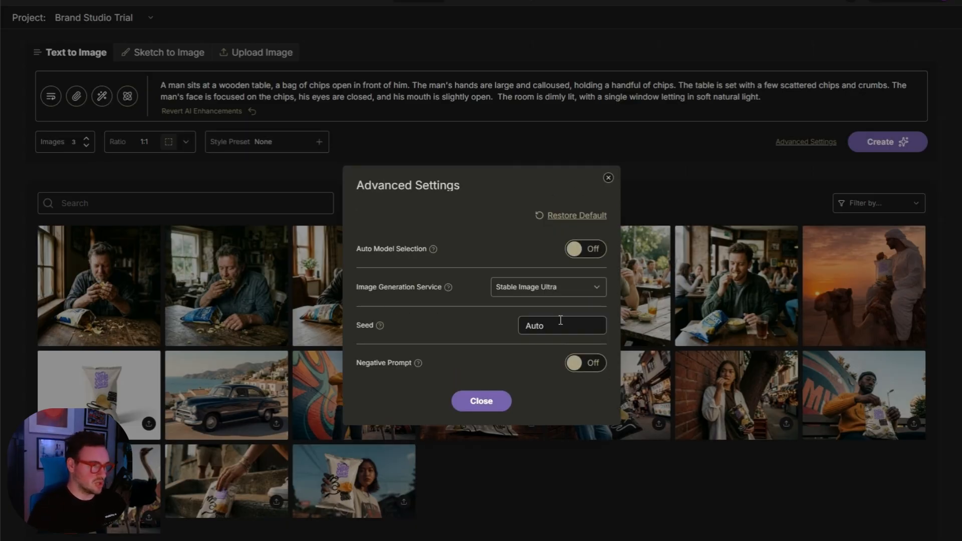
# Step: Set the image generation service to Seedream 4.5 and generate images from the enhanced prompt
pyautogui.click(548, 287)
pyautogui.scroll(-3, 545, 360)
pyautogui.scroll(-1, 545, 346)
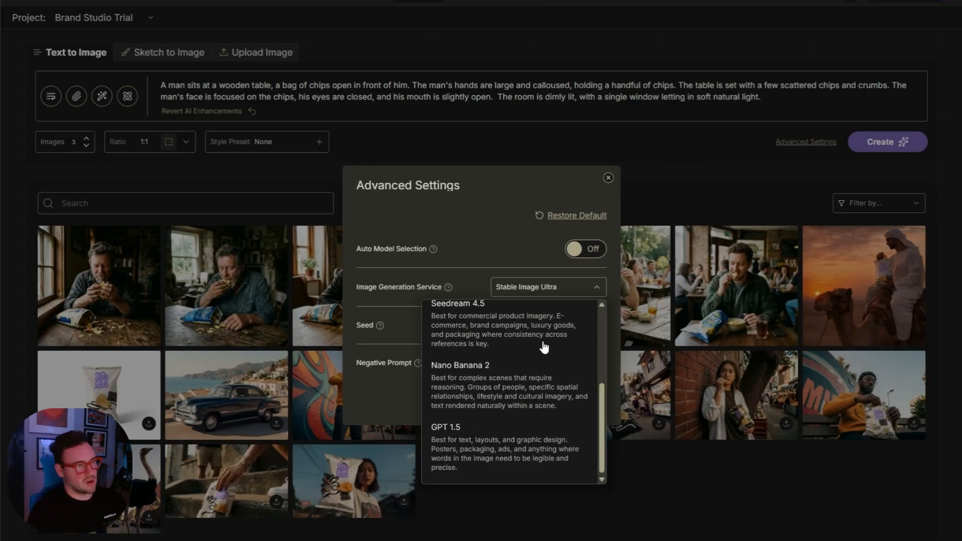
pyautogui.scroll(2, 507, 386)
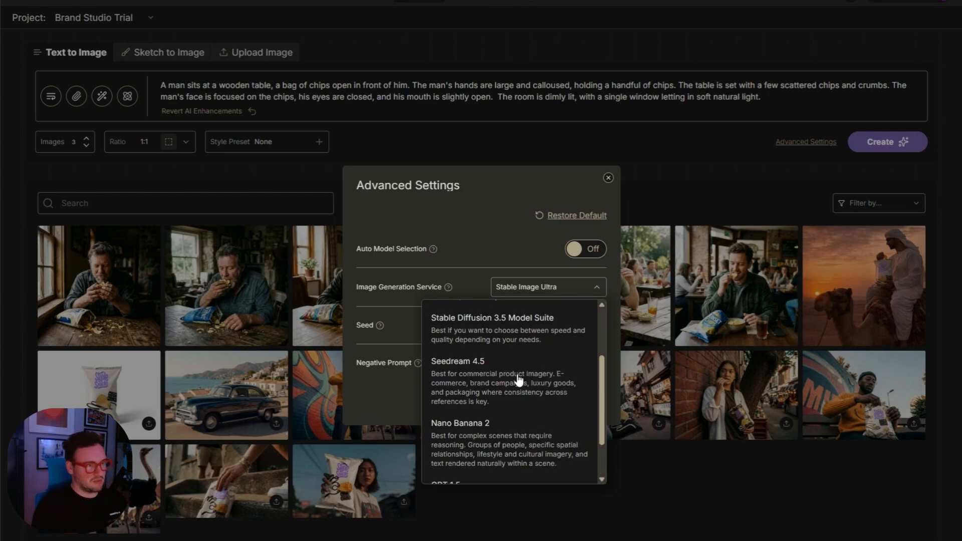
pyautogui.click(516, 376)
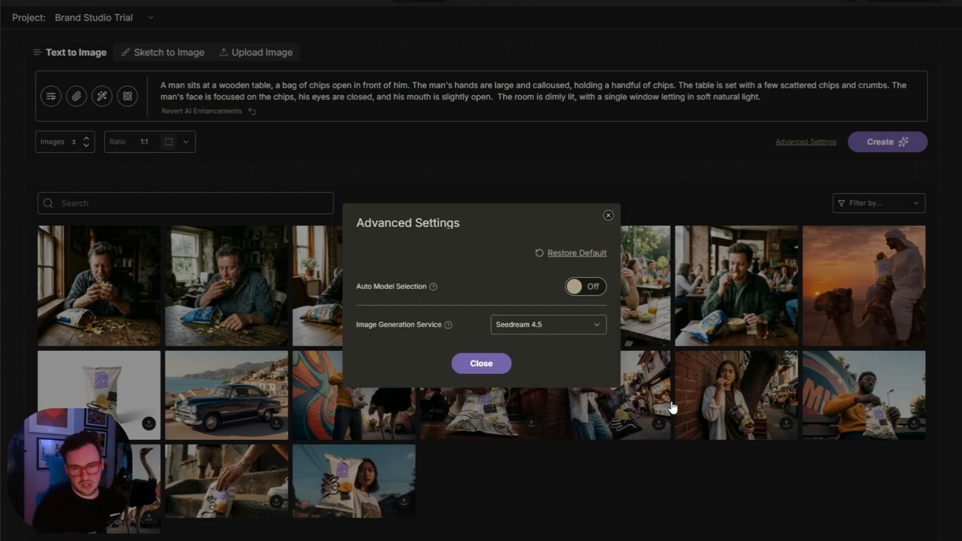
pyautogui.click(475, 364)
pyautogui.click(884, 142)
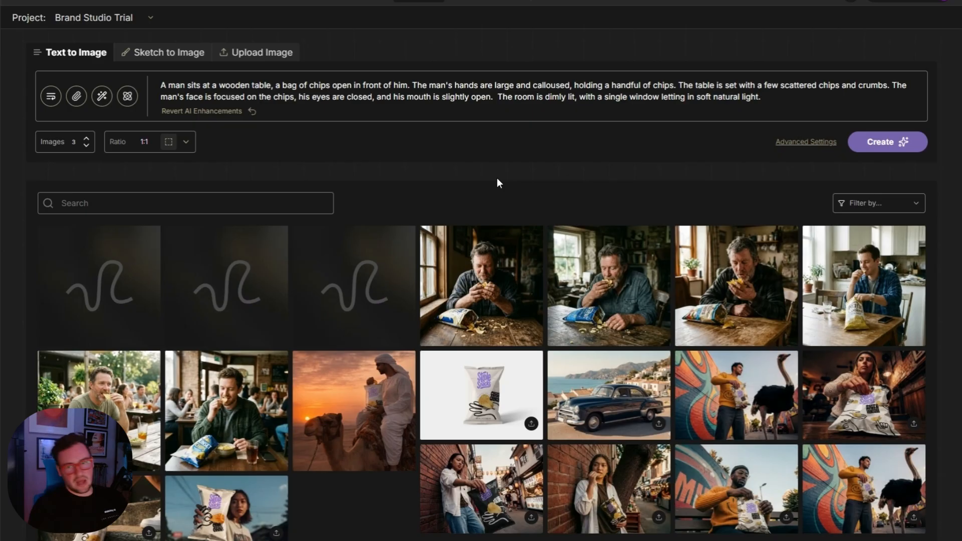
# Step: Change the image generation service to Nano Banana 2 and generate another set from the same prompt
pyautogui.click(806, 141)
pyautogui.click(555, 325)
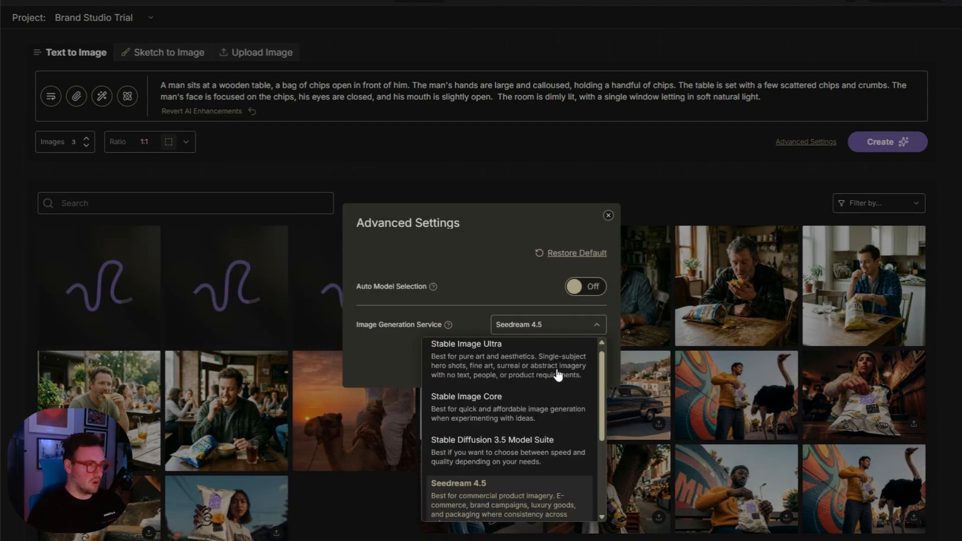
pyautogui.scroll(-3, 531, 440)
pyautogui.click(494, 424)
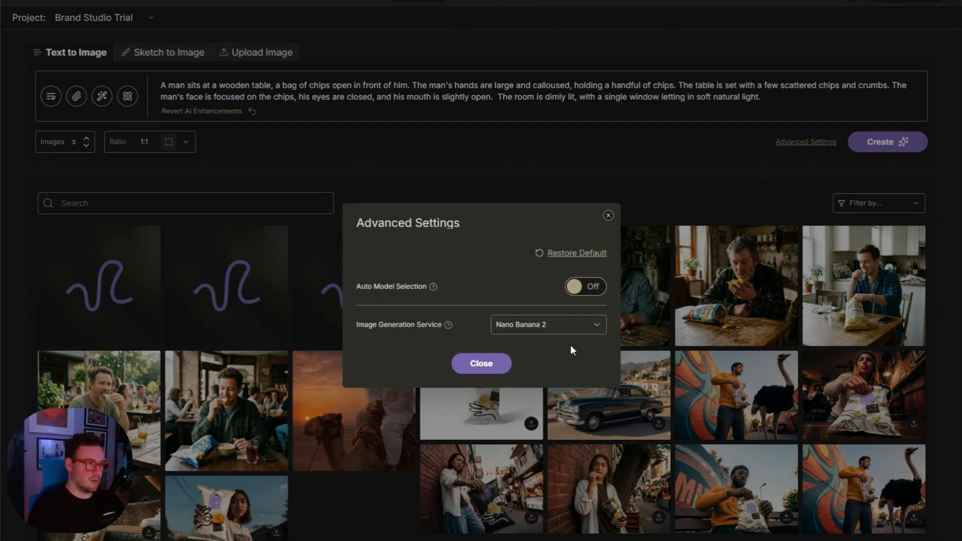
pyautogui.click(481, 363)
pyautogui.click(887, 142)
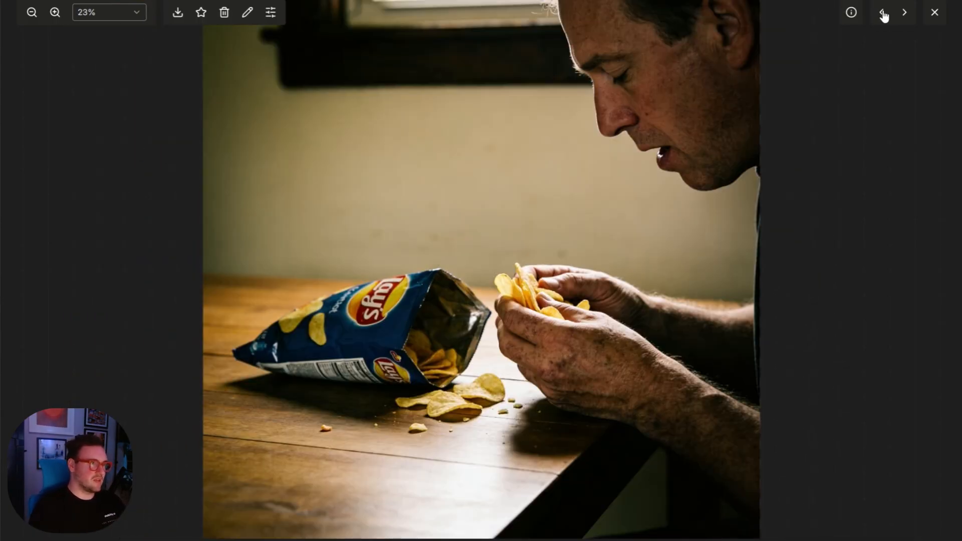
# Step: Browse the Seedream 4.5 and Nano Banana 2 images at full size to compare the two models
pyautogui.click(881, 12)
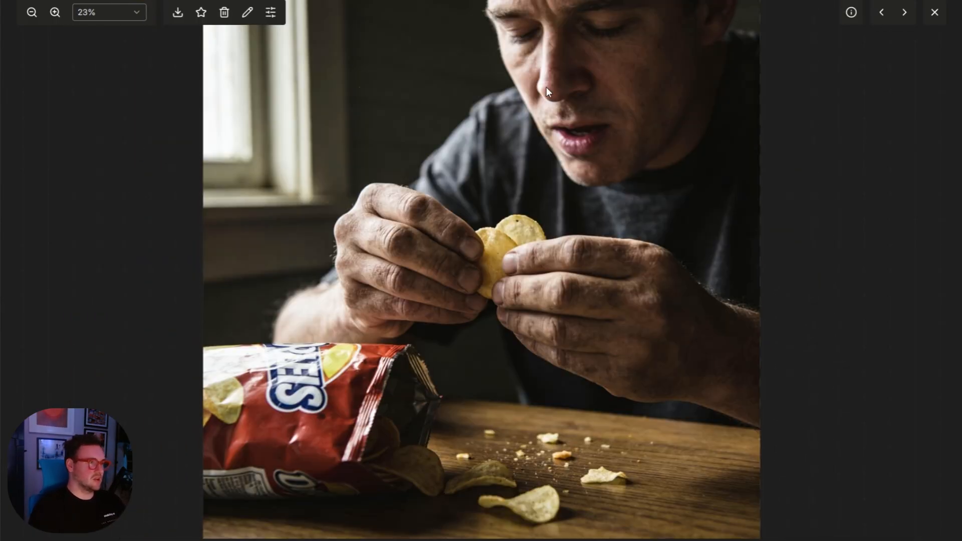
pyautogui.click(880, 13)
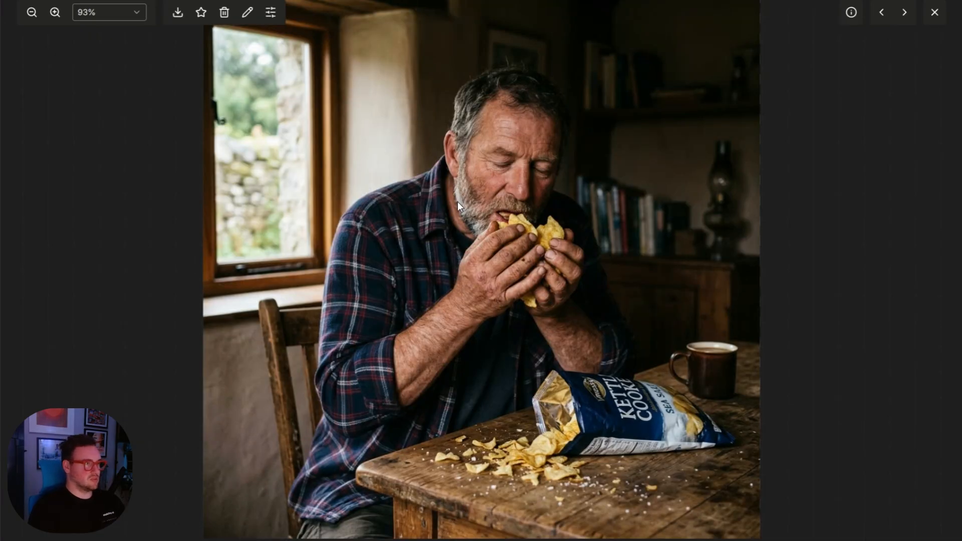
pyautogui.click(890, 14)
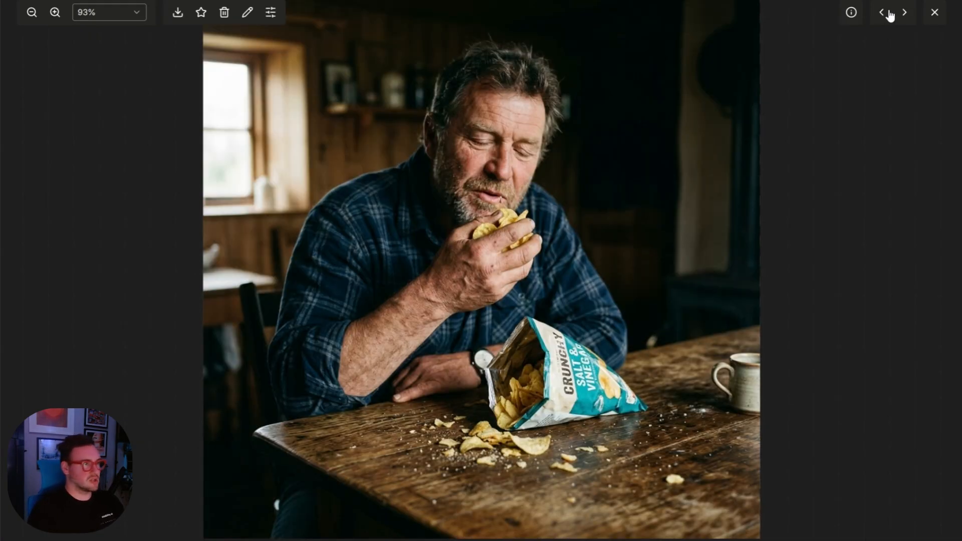
pyautogui.click(888, 14)
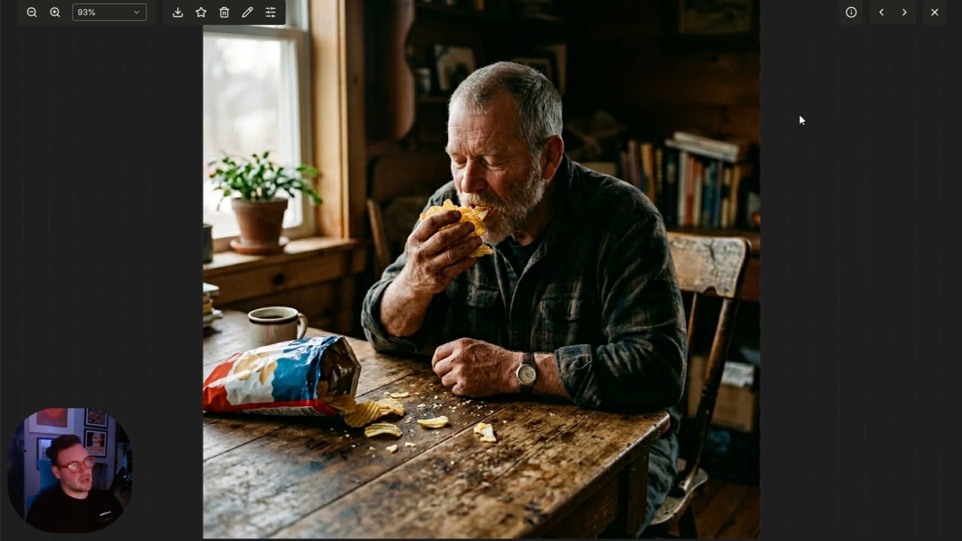
# Step: Check the displayed image's details, including its prompt, generation model and project
pyautogui.click(851, 13)
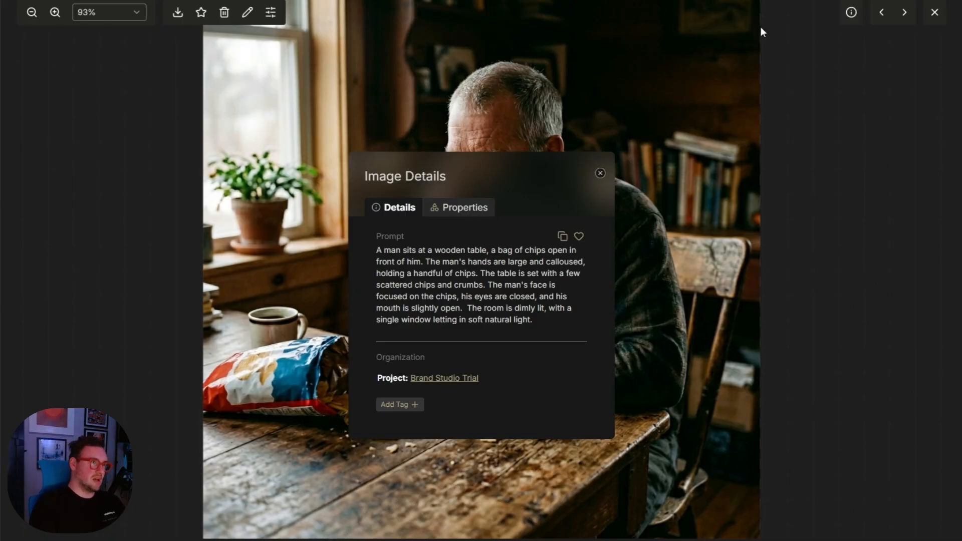
pyautogui.click(471, 207)
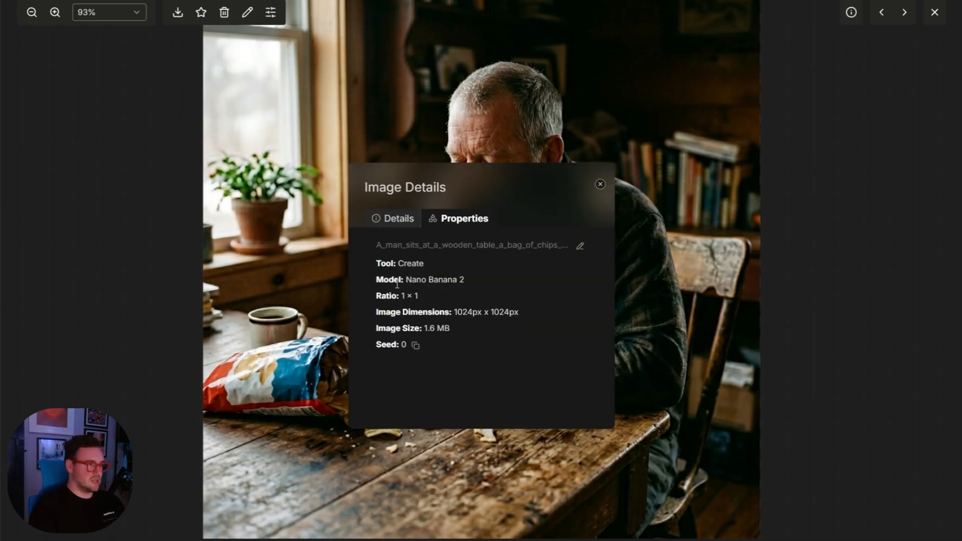
pyautogui.moveTo(402, 280); pyautogui.dragTo(463, 280)
pyautogui.click(385, 215)
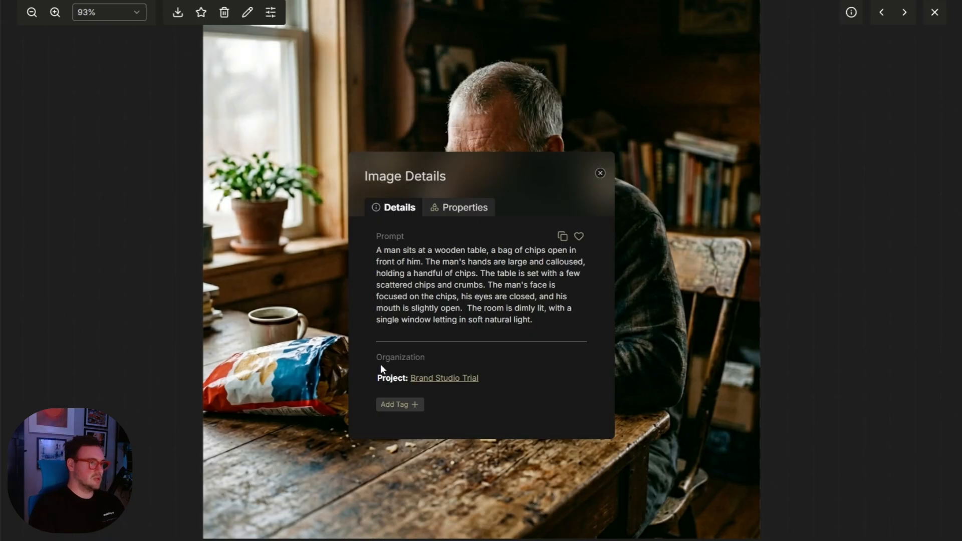
# Step: Check the displayed image's properties in its details
pyautogui.click(453, 207)
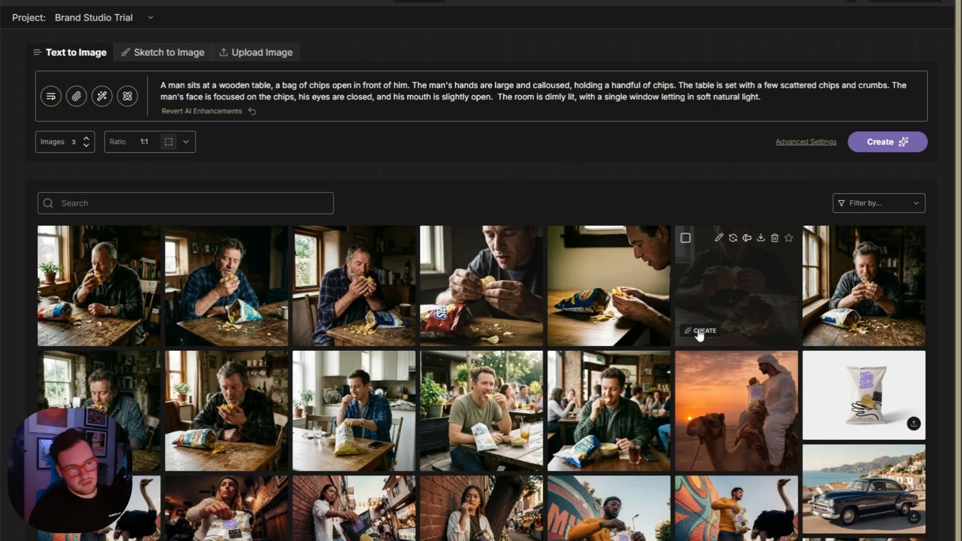
# Step: Open the close-up image of the man with the red chip bag for editing with the Variation tool
pyautogui.click(507, 300)
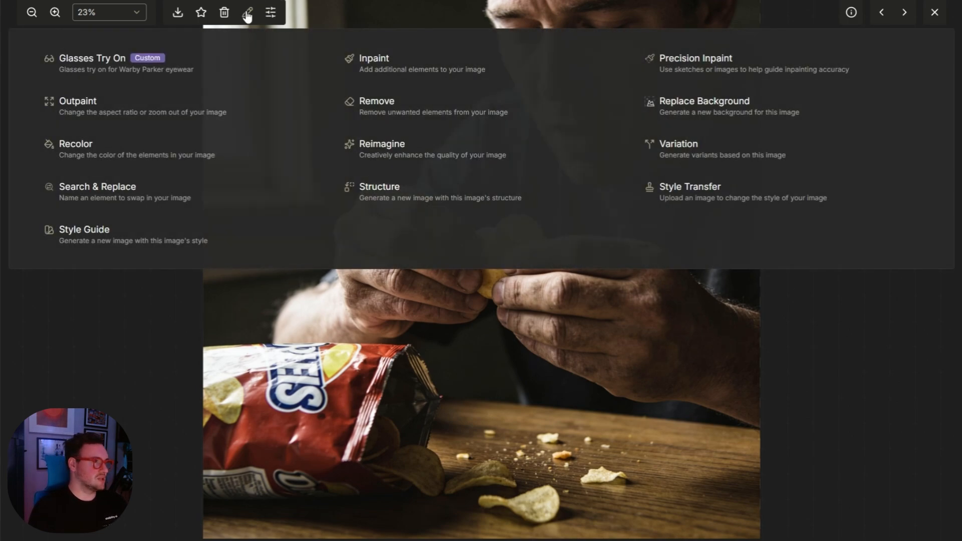
pyautogui.click(248, 12)
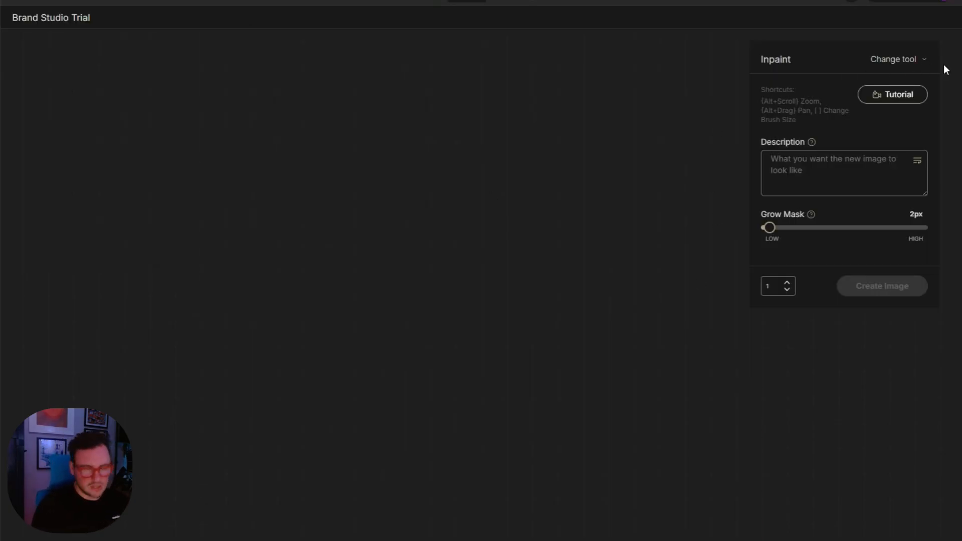
pyautogui.click(917, 61)
pyautogui.scroll(-2, 878, 287)
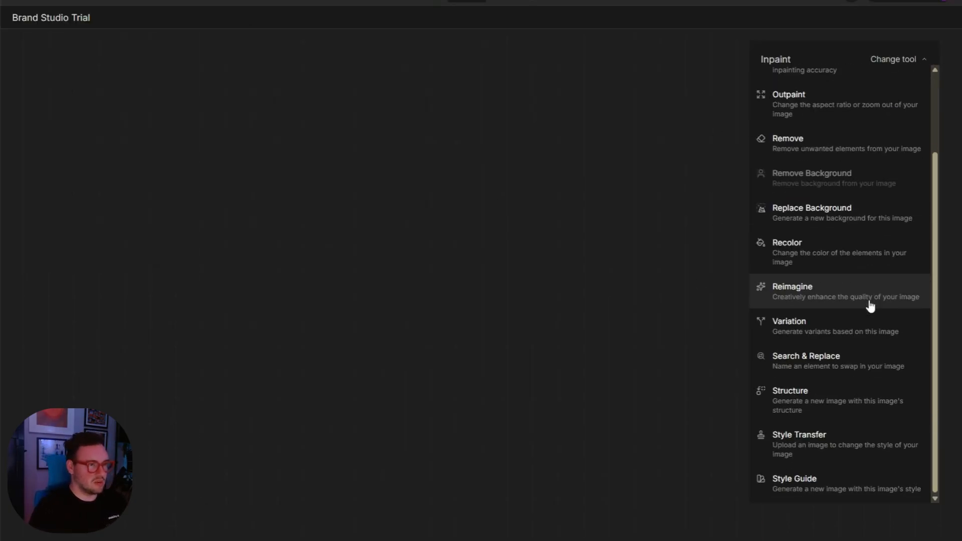
pyautogui.click(826, 337)
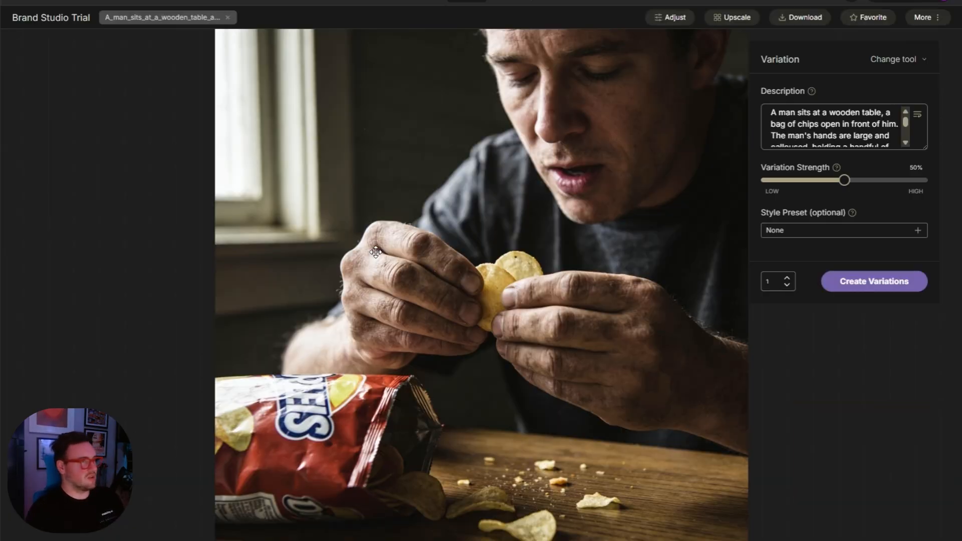
# Step: Review the variation description, set Variation Strength to 24% and the image count to 4, and create the variations
pyautogui.scroll(-3, 834, 139)
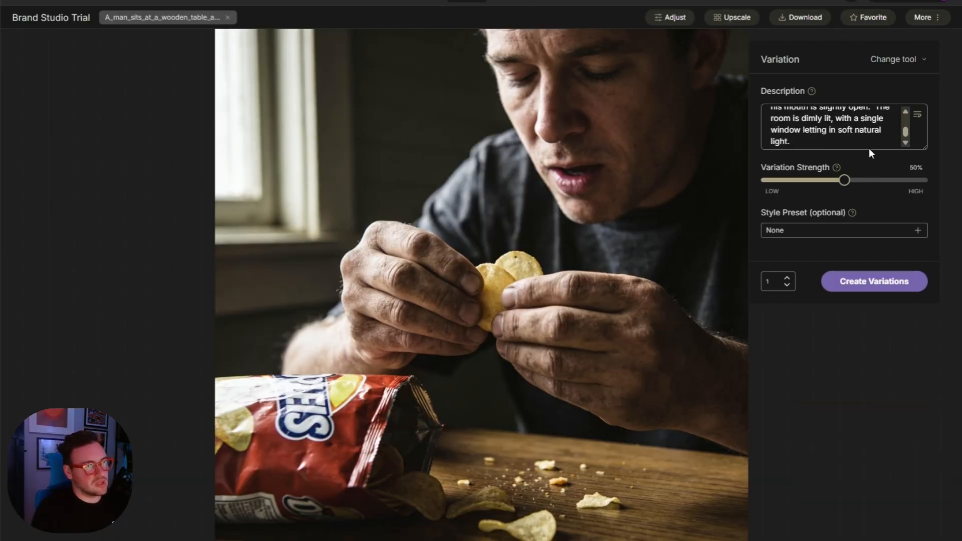
pyautogui.scroll(3, 868, 146)
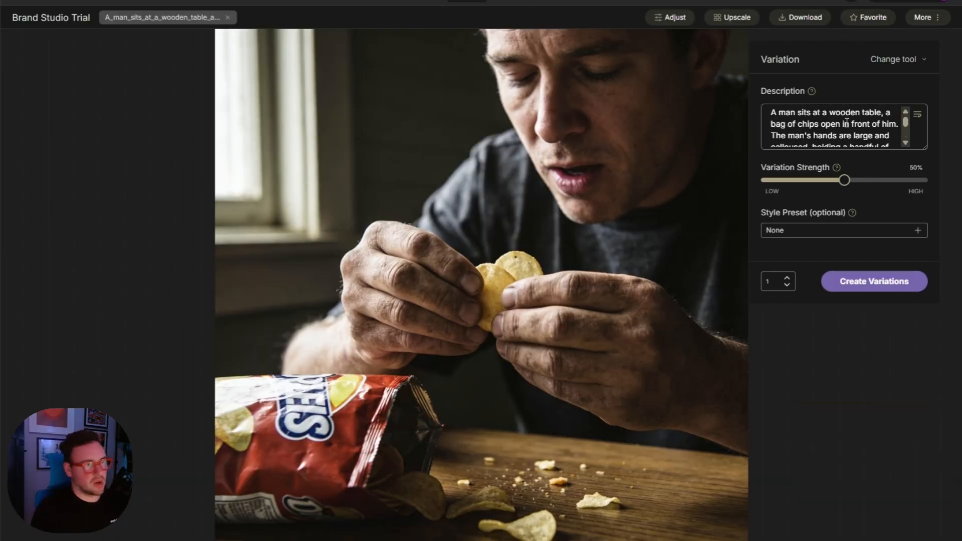
pyautogui.moveTo(844, 181)
pyautogui.mouseDown()
pyautogui.moveTo(826, 189)
pyautogui.moveTo(878, 189)
pyautogui.moveTo(835, 189)
pyautogui.mouseUp()
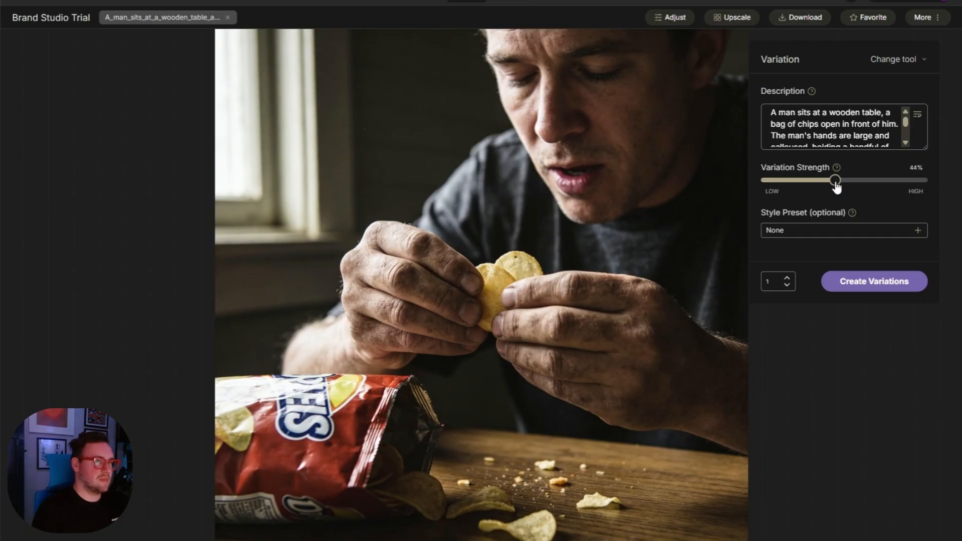
pyautogui.moveTo(832, 180); pyautogui.dragTo(803, 180)
pyautogui.click(787, 277)
pyautogui.click(787, 278)
pyautogui.click(787, 278)
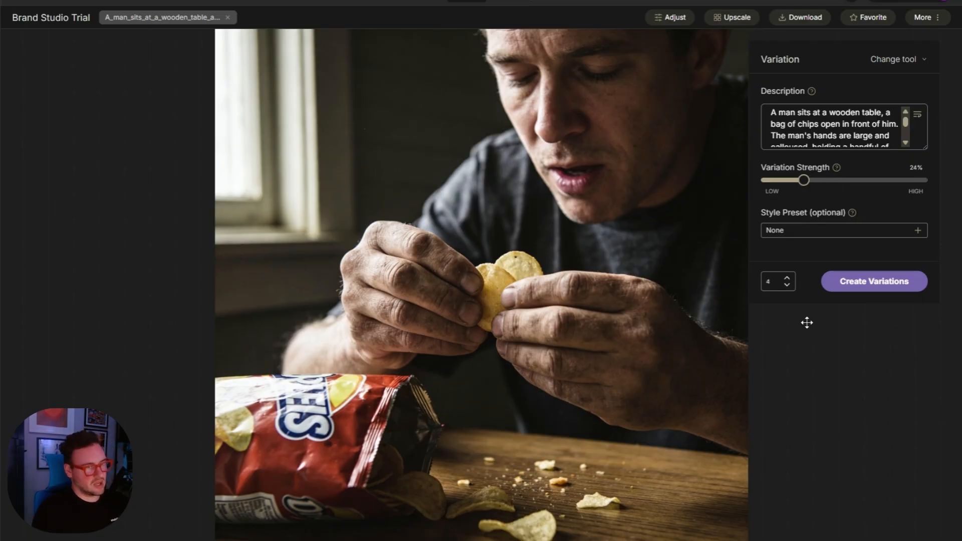
pyautogui.click(882, 293)
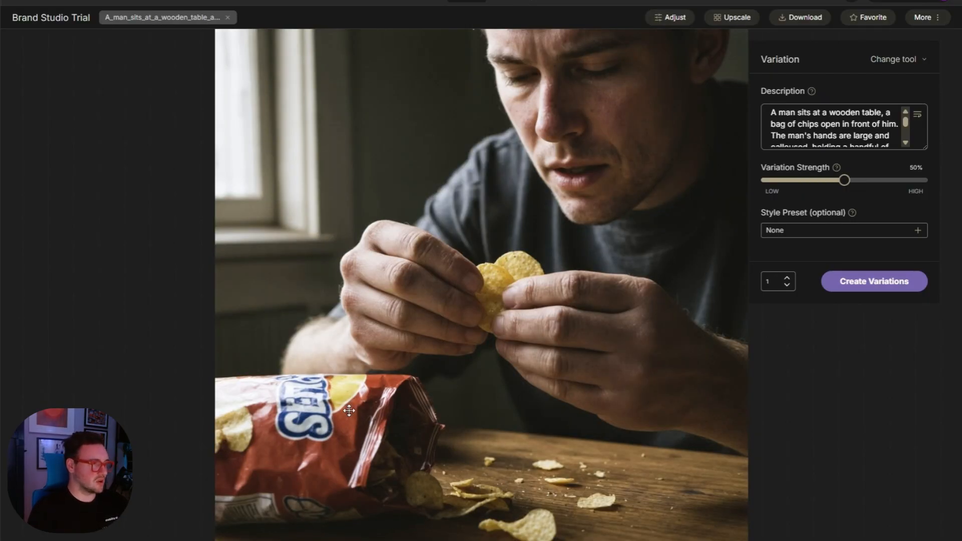
# Step: View the generated low-strength variations one after another to compare them with the original image
pyautogui.click(216, 540)
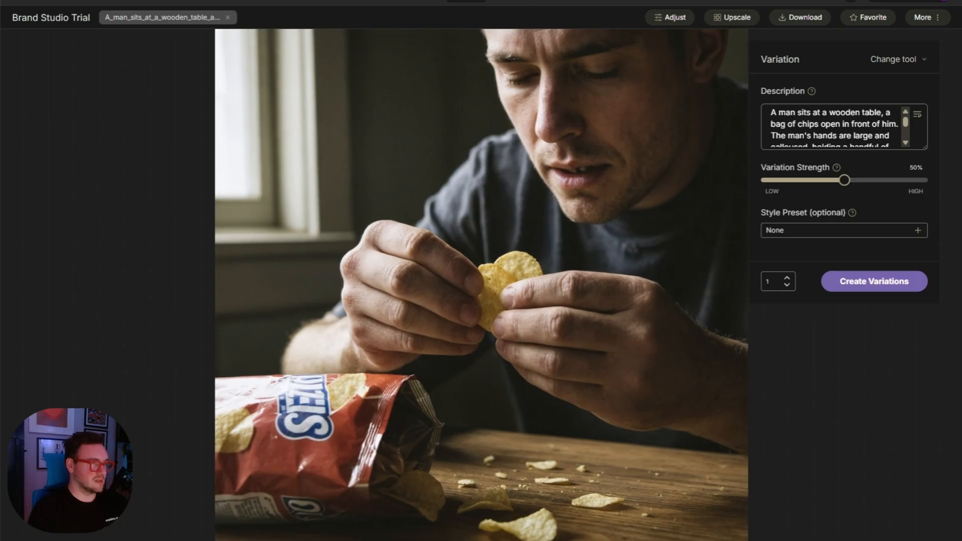
pyautogui.press('Right')
pyautogui.press('Right')
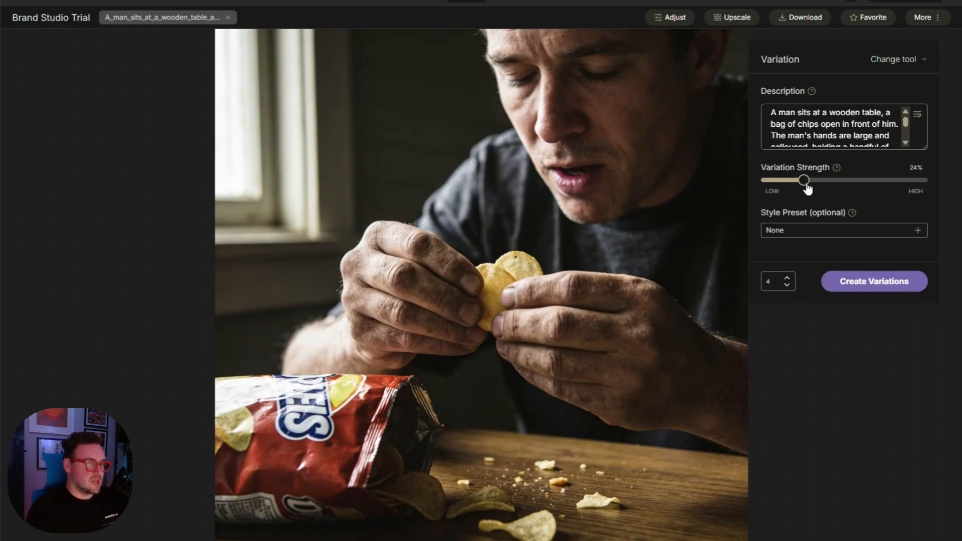
# Step: Set the original image's Variation Strength to 60% and create another four variations
pyautogui.moveTo(805, 184); pyautogui.dragTo(860, 181)
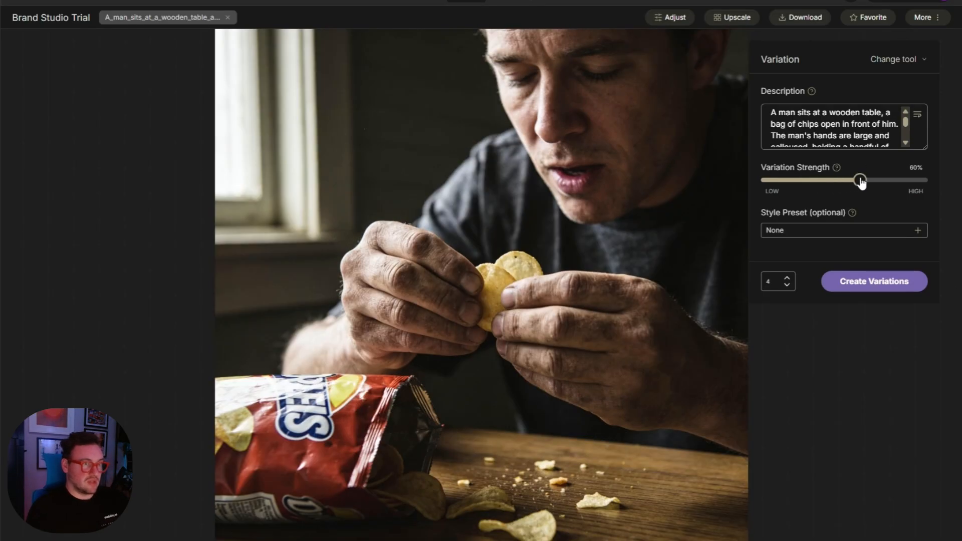
pyautogui.click(877, 293)
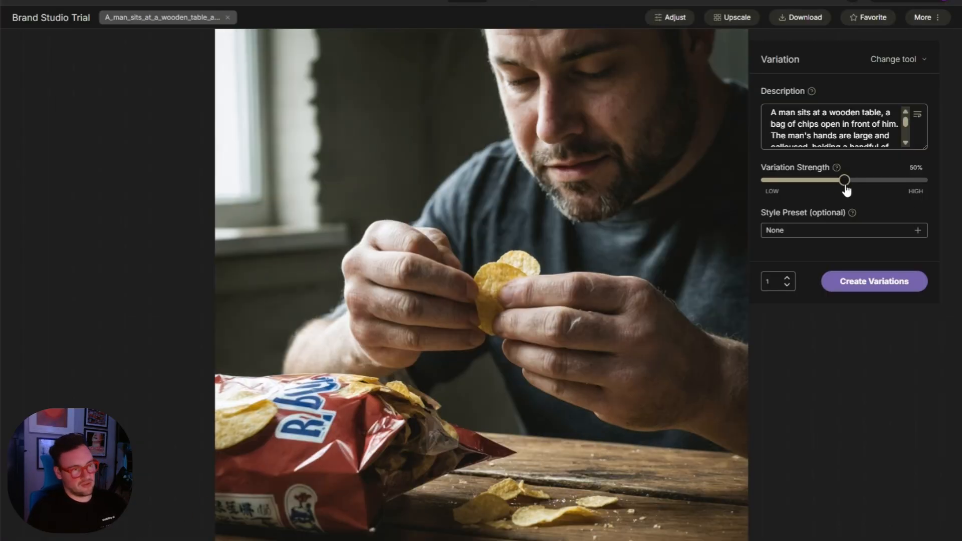
pyautogui.moveTo(844, 180); pyautogui.dragTo(929, 178)
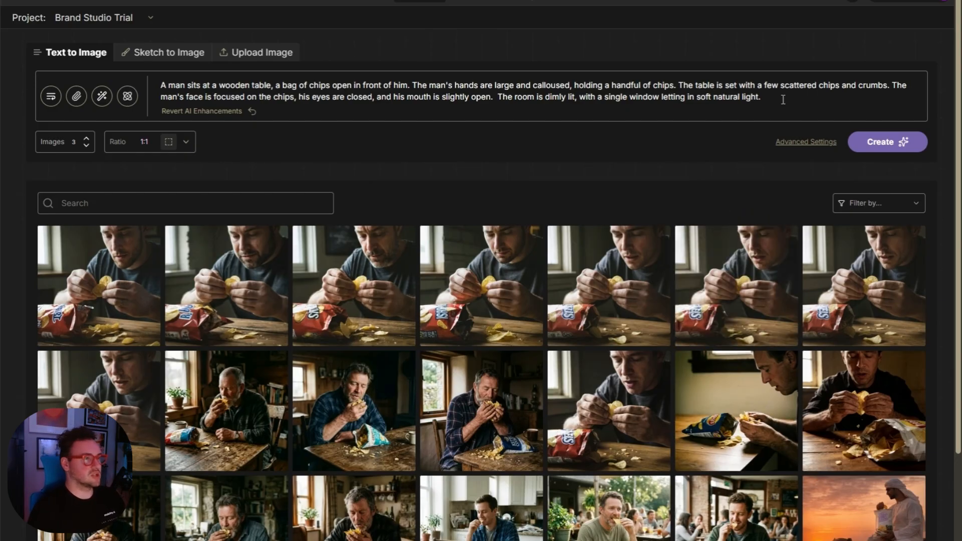
# Step: Turn off Auto Model Selection and switch the image generation service to a model other than Nano Banana 2
pyautogui.click(803, 144)
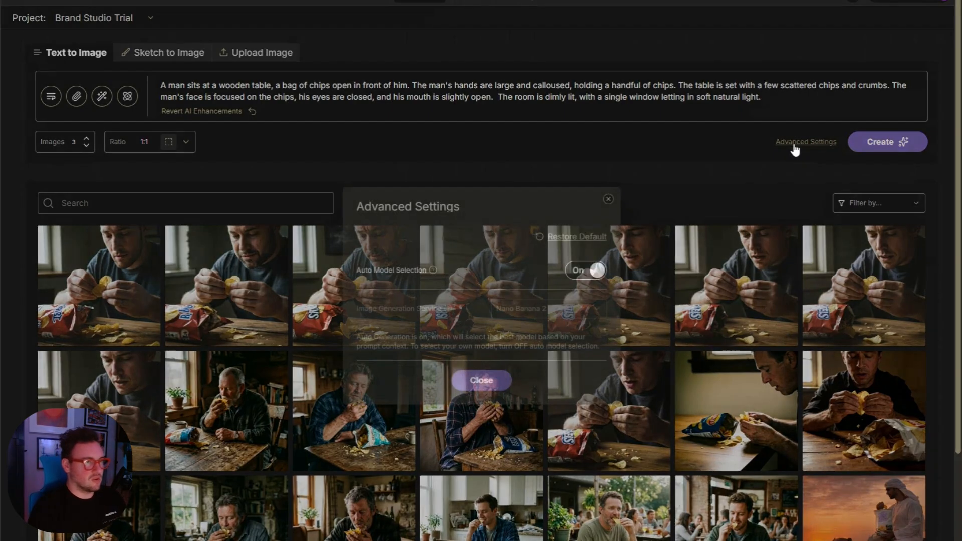
pyautogui.click(598, 271)
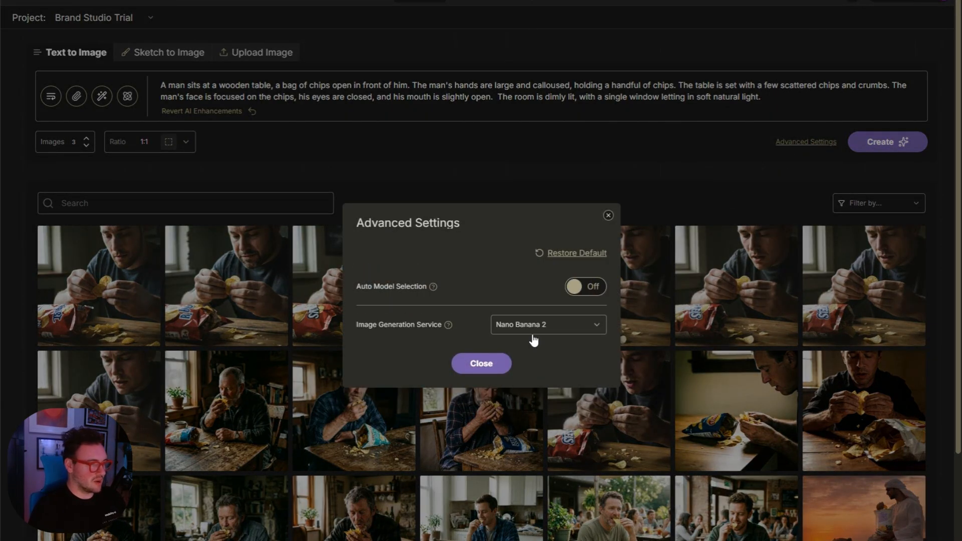
pyautogui.click(570, 330)
pyautogui.scroll(-3, 540, 361)
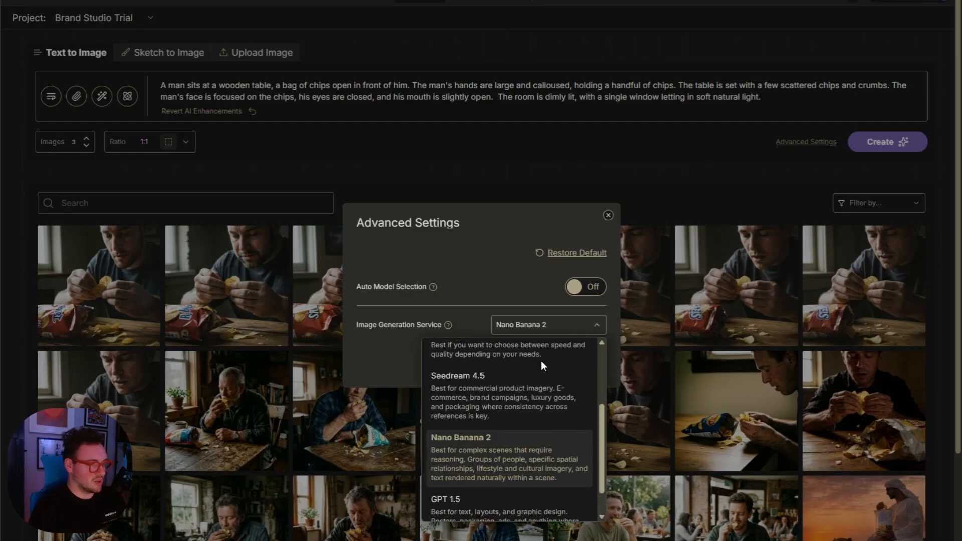
pyautogui.scroll(2, 540, 361)
pyautogui.click(484, 400)
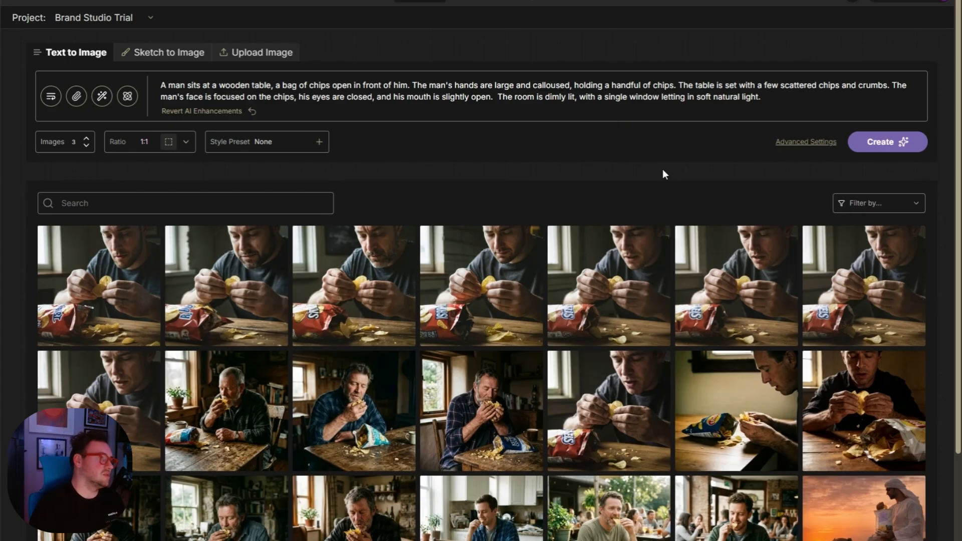
# Step: Replace the whole image prompt with "a man eating chips next to a tiger"
pyautogui.moveTo(760, 97); pyautogui.dragTo(160, 98)
pyautogui.press('BackSpace')
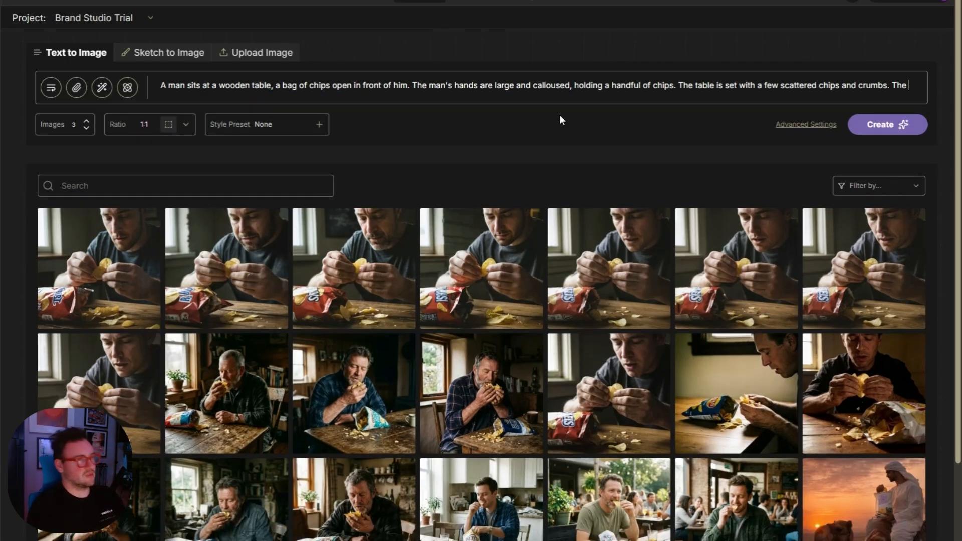
pyautogui.moveTo(908, 87); pyautogui.dragTo(15, 43)
pyautogui.press('BackSpace')
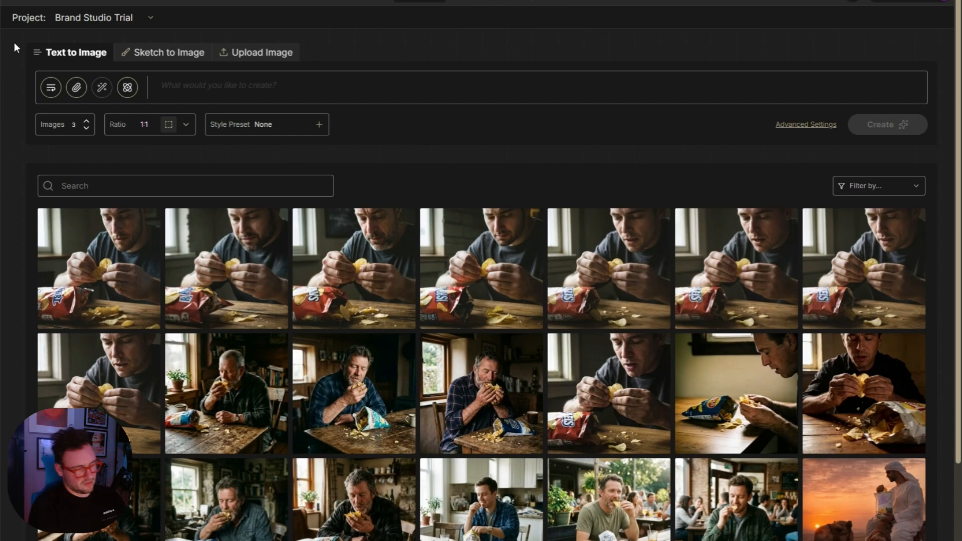
pyautogui.write('a man eating chip')
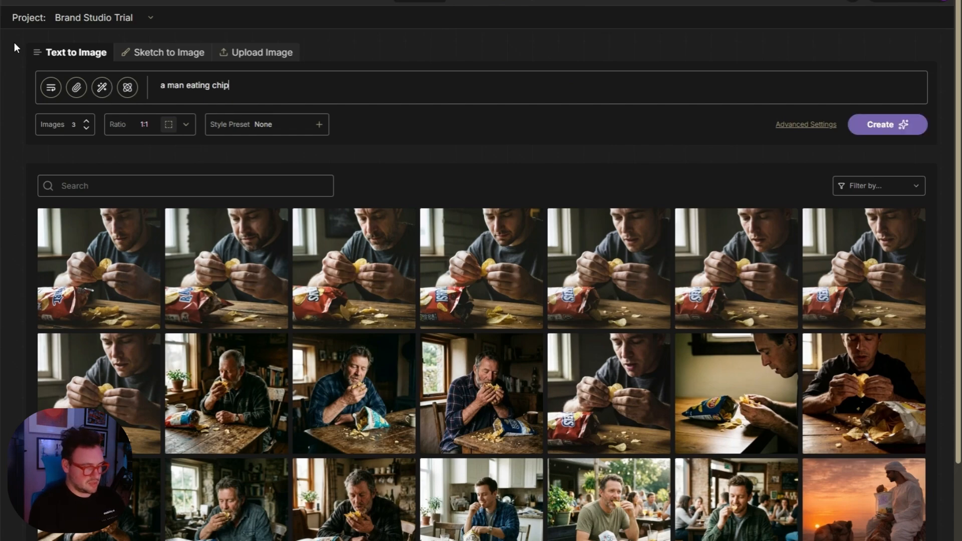
pyautogui.write('s next to a tiger')
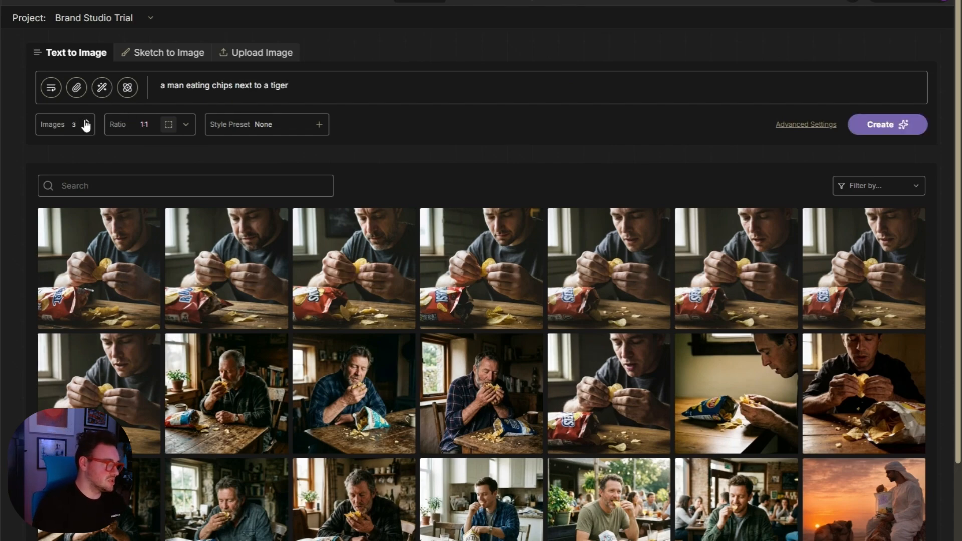
# Step: Set the image count to 4 and the ratio to 16:9, and generate images from the tiger prompt
pyautogui.click(145, 124)
pyautogui.click(137, 155)
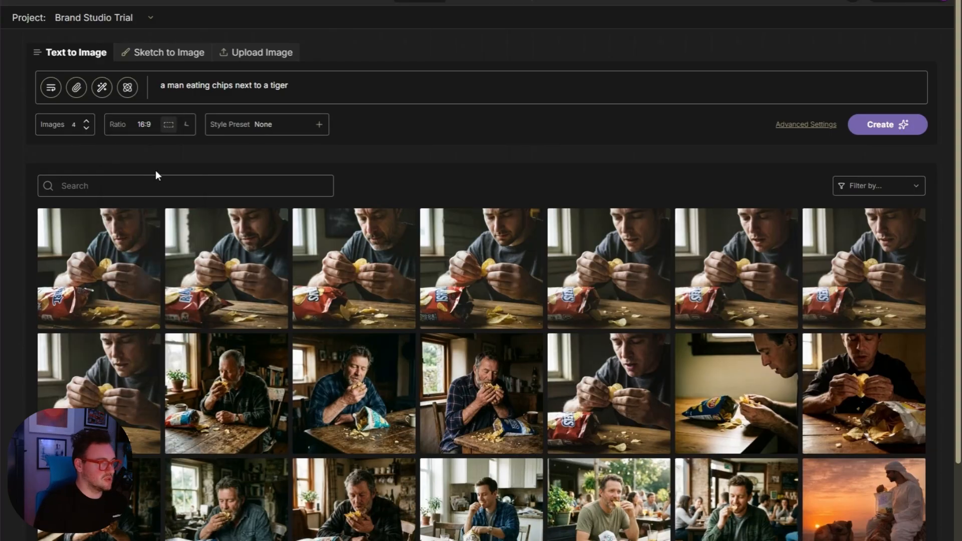
pyautogui.click(887, 125)
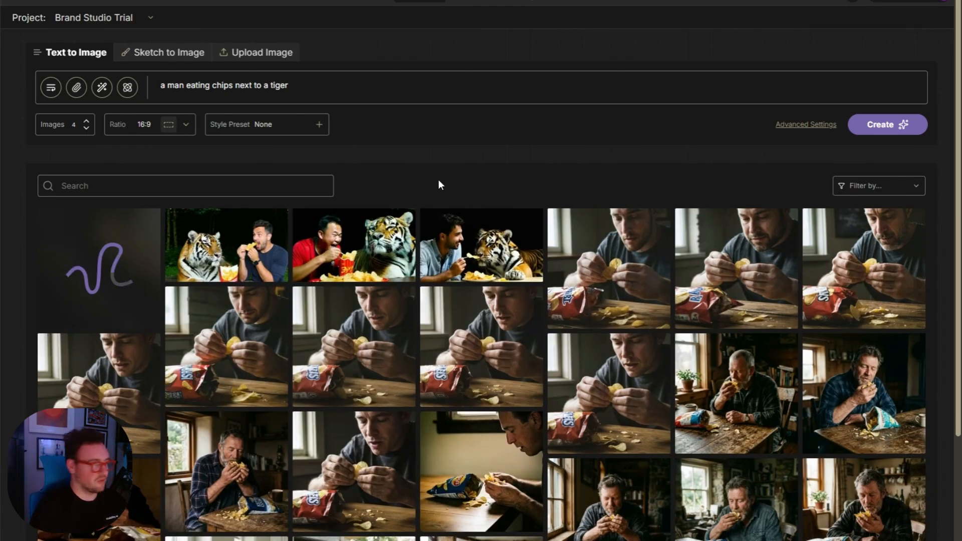
# Step: Browse the new images of the man and tiger at full size and return to the gallery
pyautogui.click(477, 237)
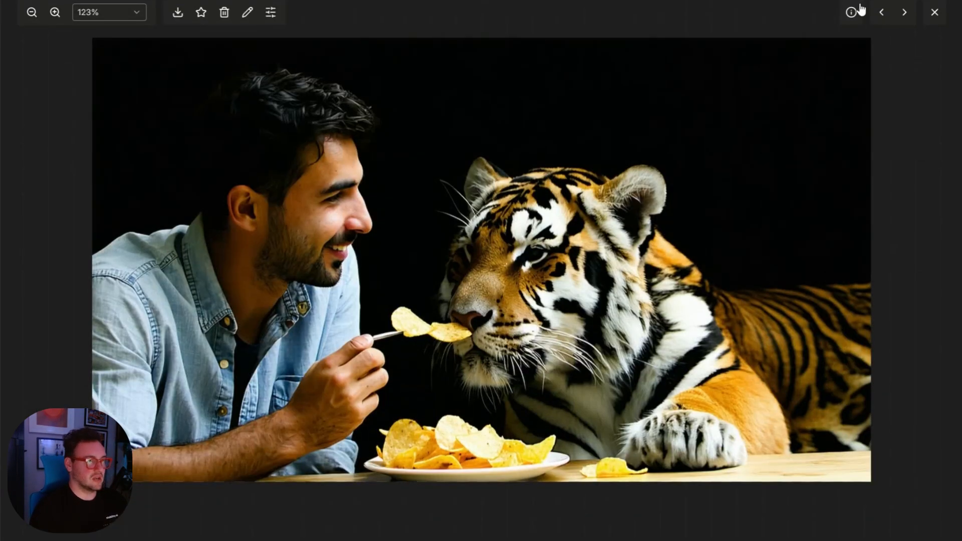
pyautogui.click(881, 15)
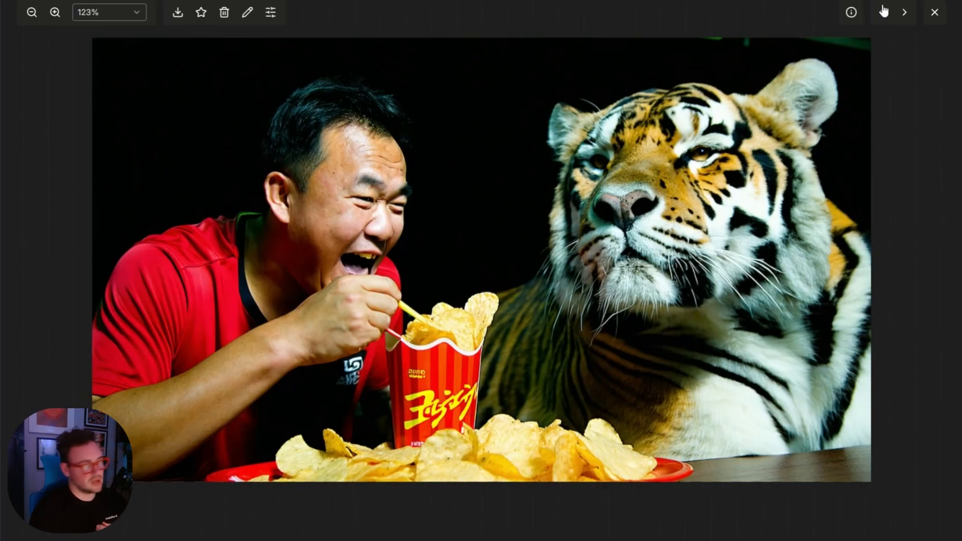
pyautogui.click(881, 14)
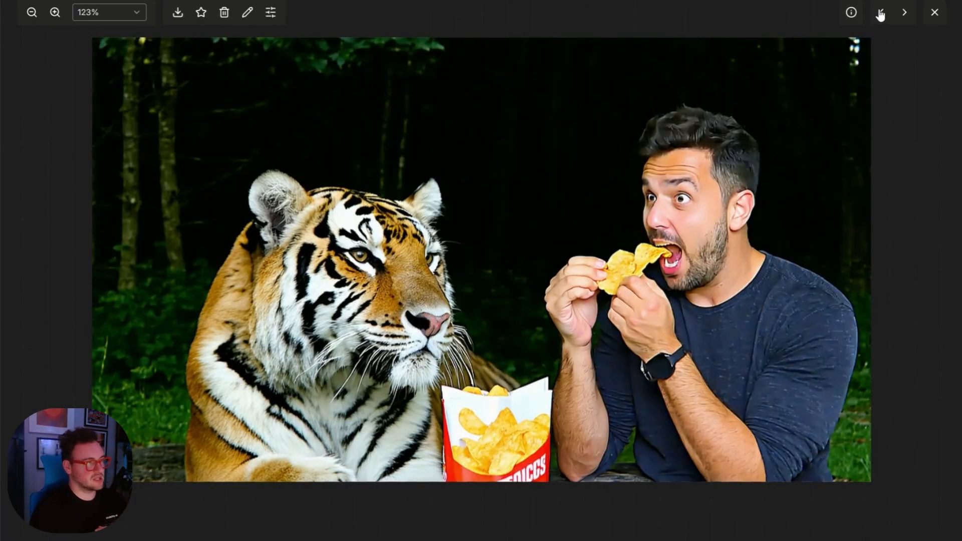
pyautogui.click(880, 15)
pyautogui.press('Escape')
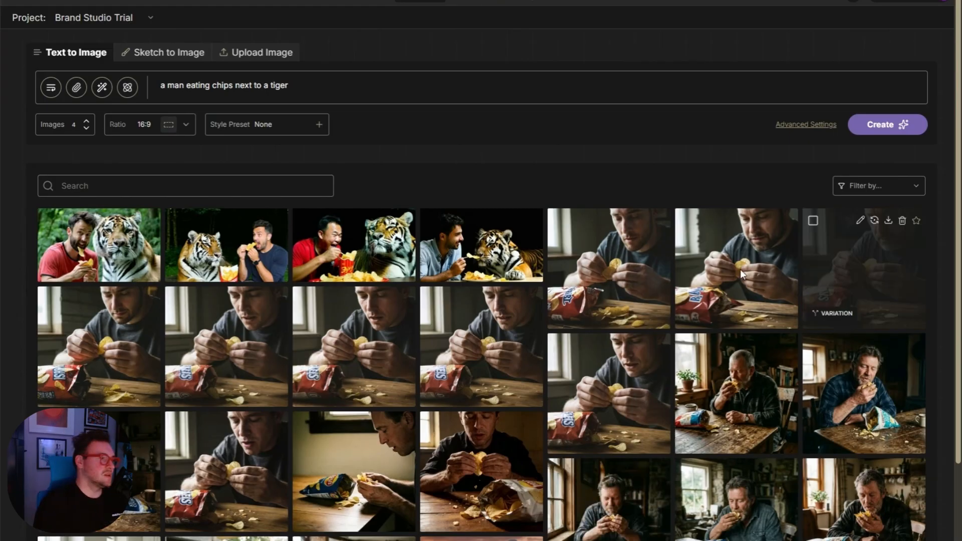